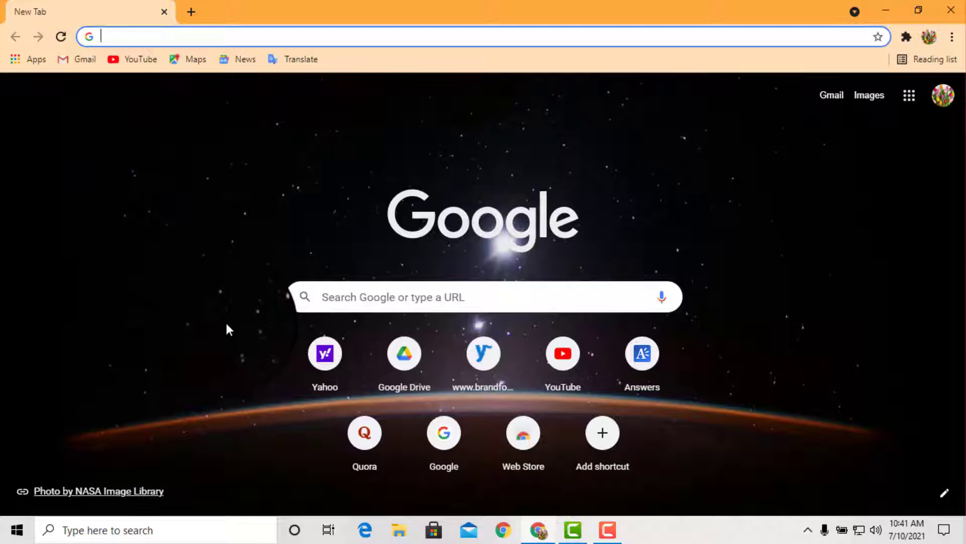
# Search Google for 'mozbar extension' and open the MozBar listing in the Chrome Web Store.
pyautogui.write('mox')
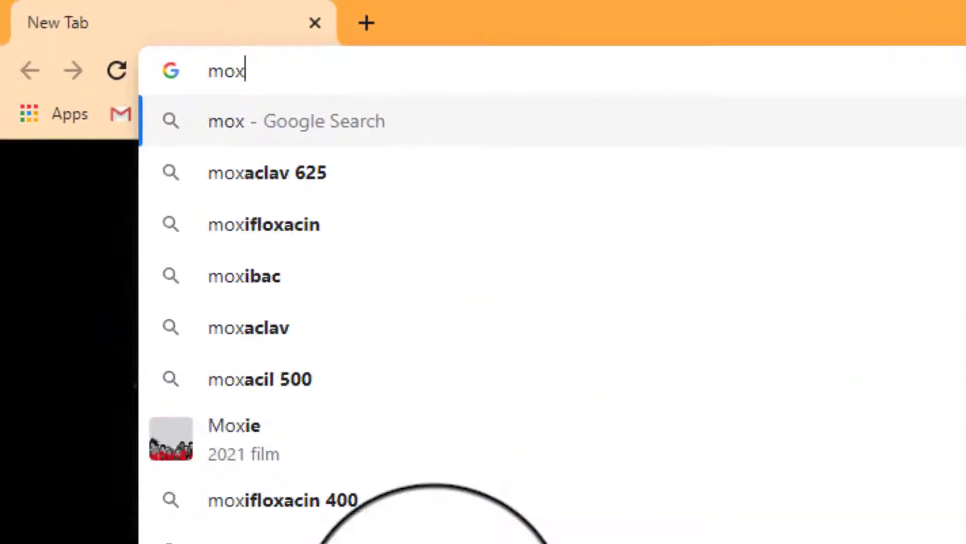
pyautogui.write('bar')
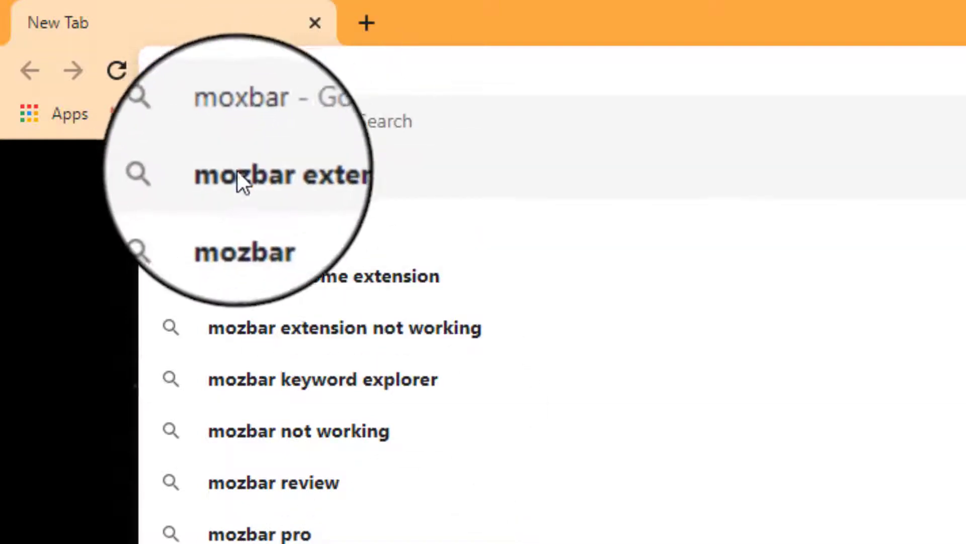
pyautogui.click(252, 172)
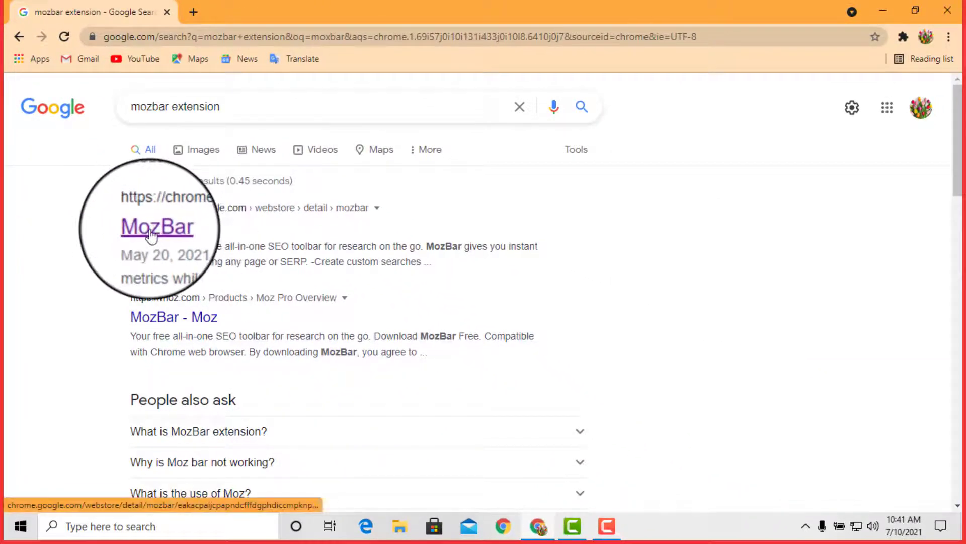
pyautogui.click(159, 230)
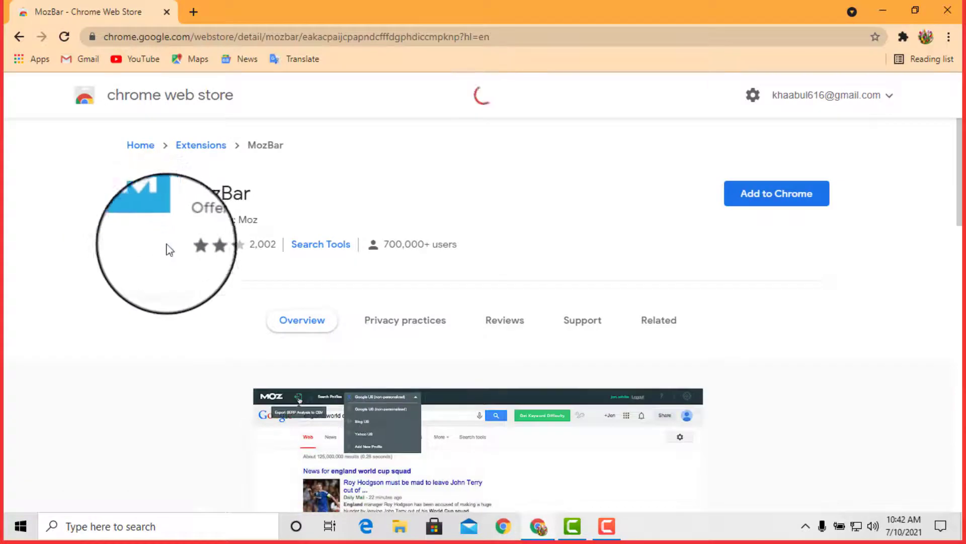
# Add MozBar to Chrome, confirm it appears in the Extensions menu, and start a new tab.
pyautogui.click(767, 206)
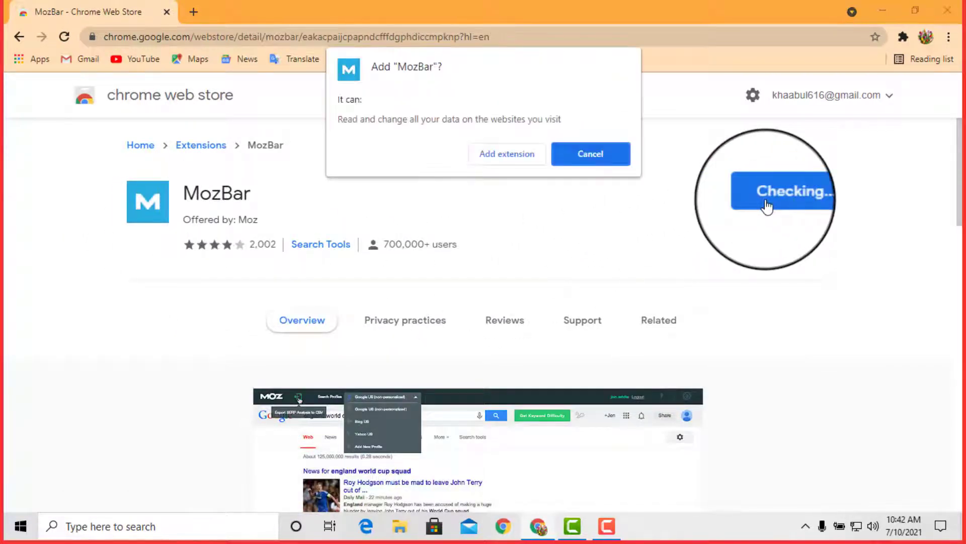
pyautogui.click(512, 159)
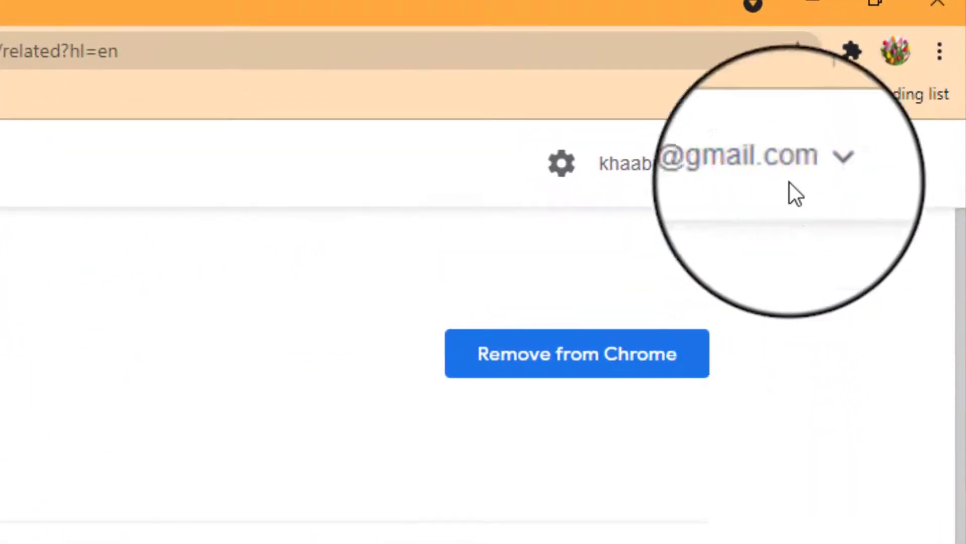
pyautogui.click(852, 51)
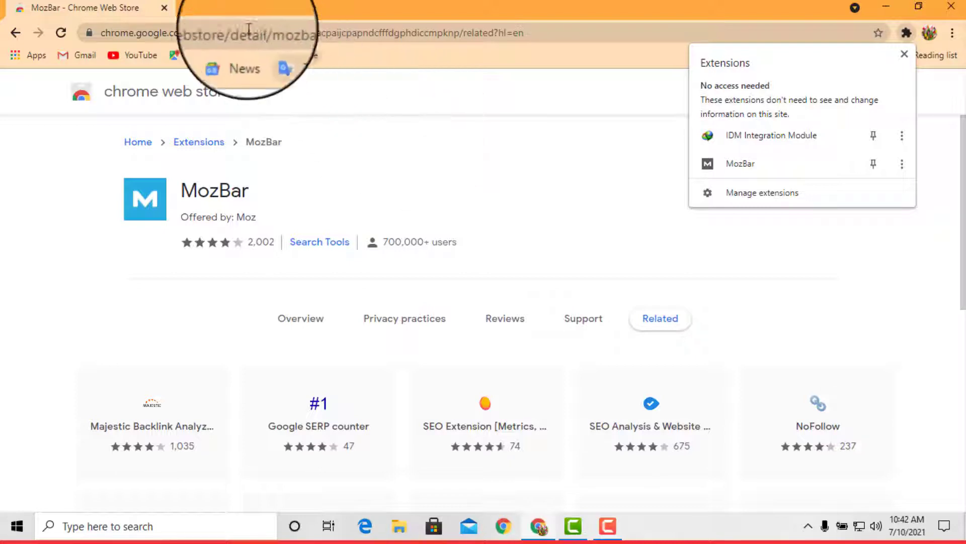
pyautogui.click(191, 8)
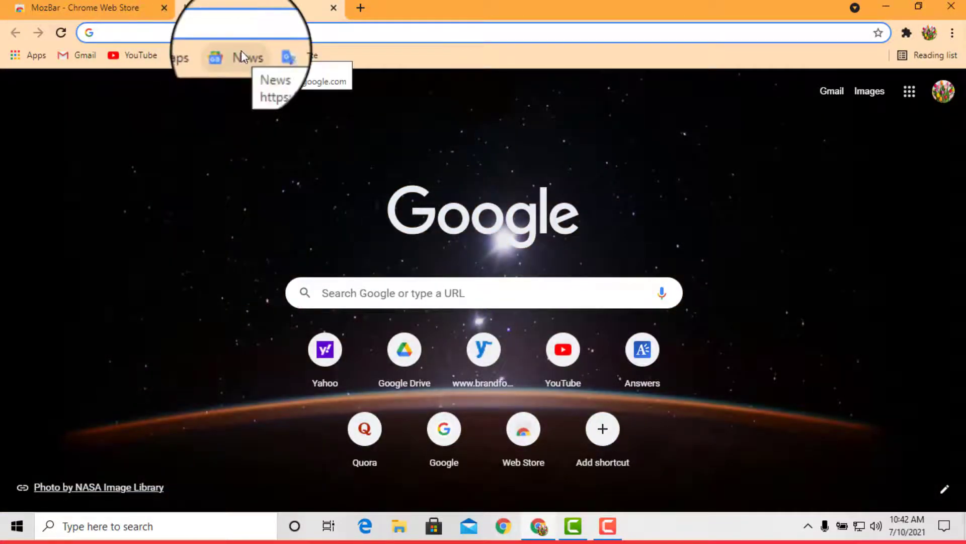
# Search Google for education.com and scroll down to MozBar's free Moz Community account banner.
pyautogui.write('education.com')
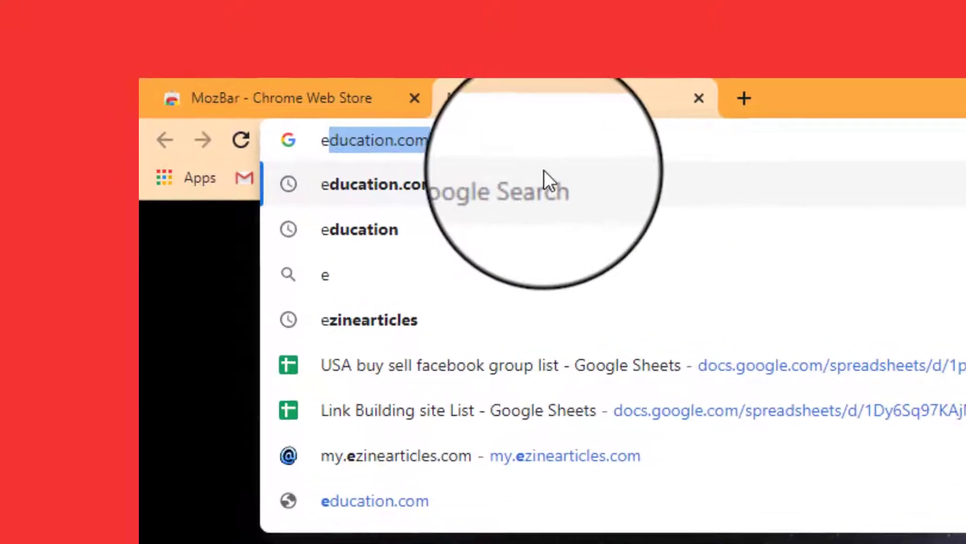
pyautogui.press('Return')
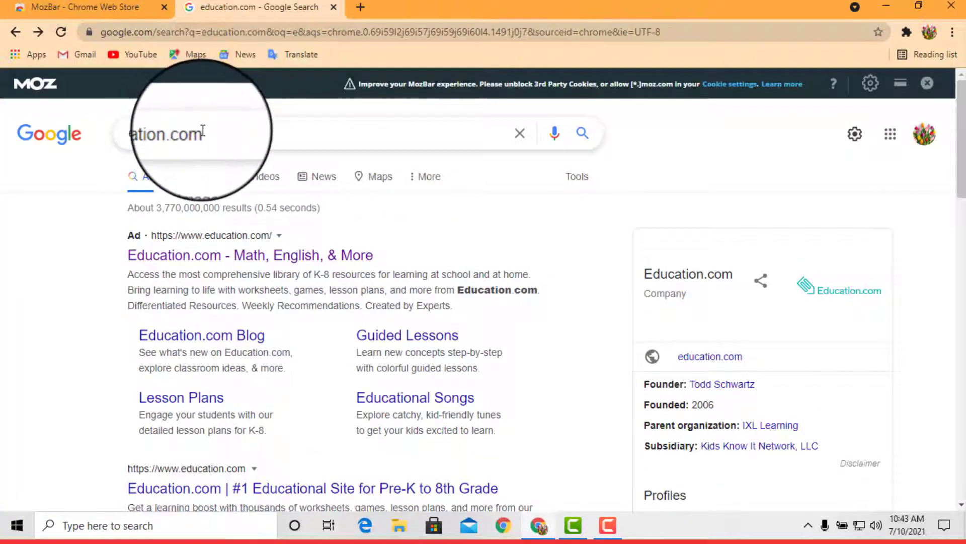
pyautogui.scroll(-3, 290, 276)
pyautogui.scroll(-6, 290, 277)
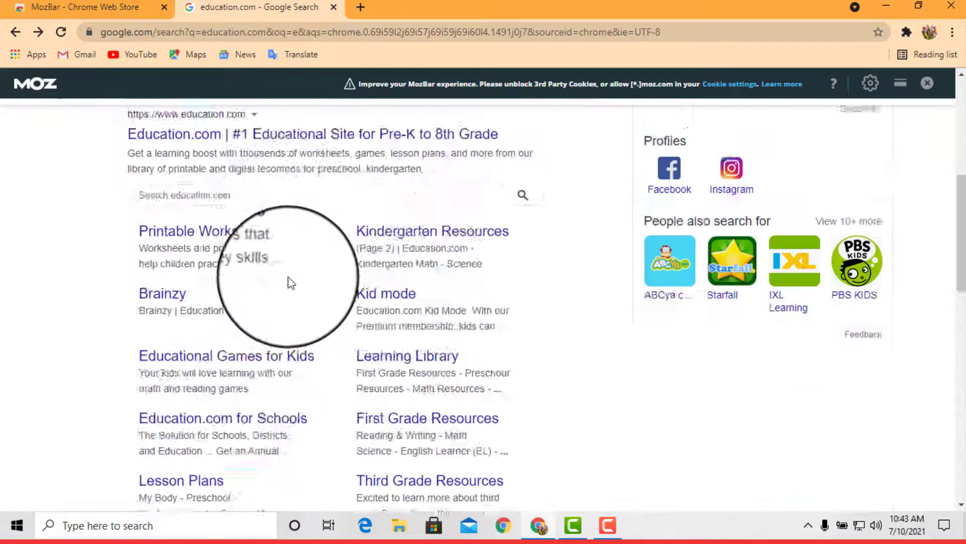
pyautogui.scroll(9, 320, 257)
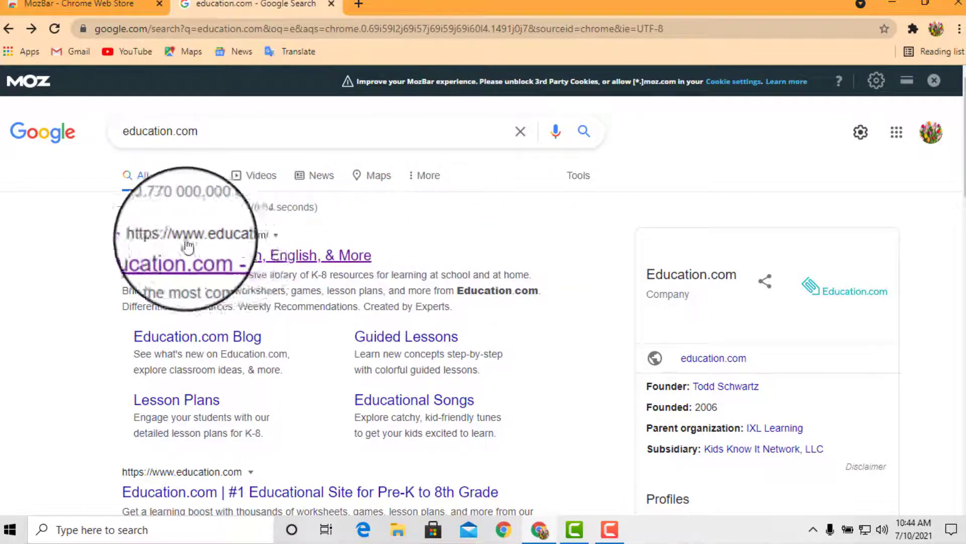
pyautogui.scroll(-5, 345, 294)
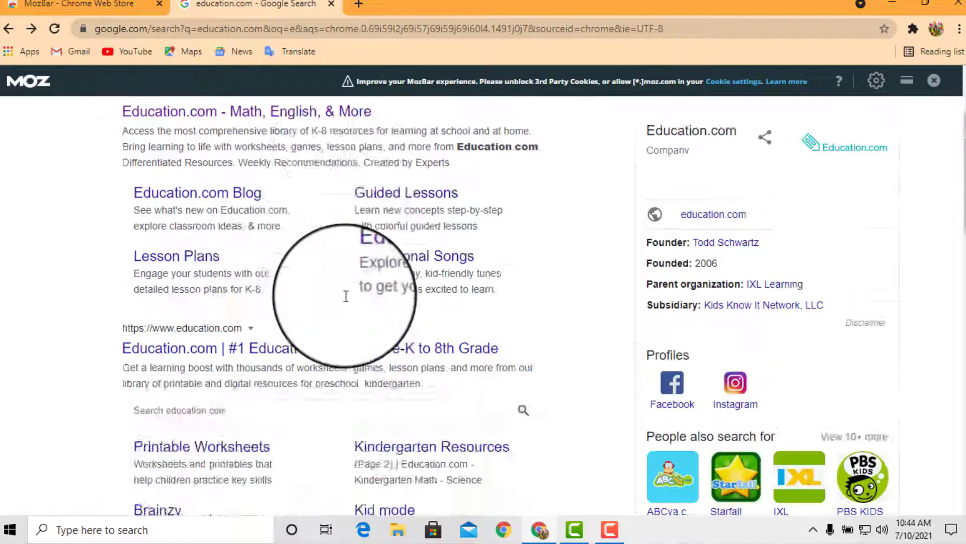
pyautogui.scroll(-5, 346, 296)
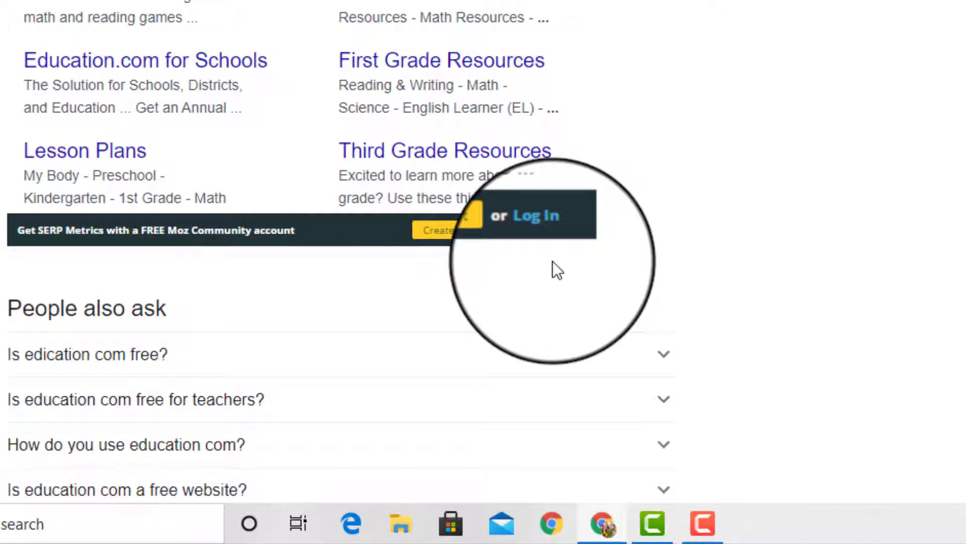
# Open the Moz Community sign-up page and fill the email with the saved address.
pyautogui.click(453, 236)
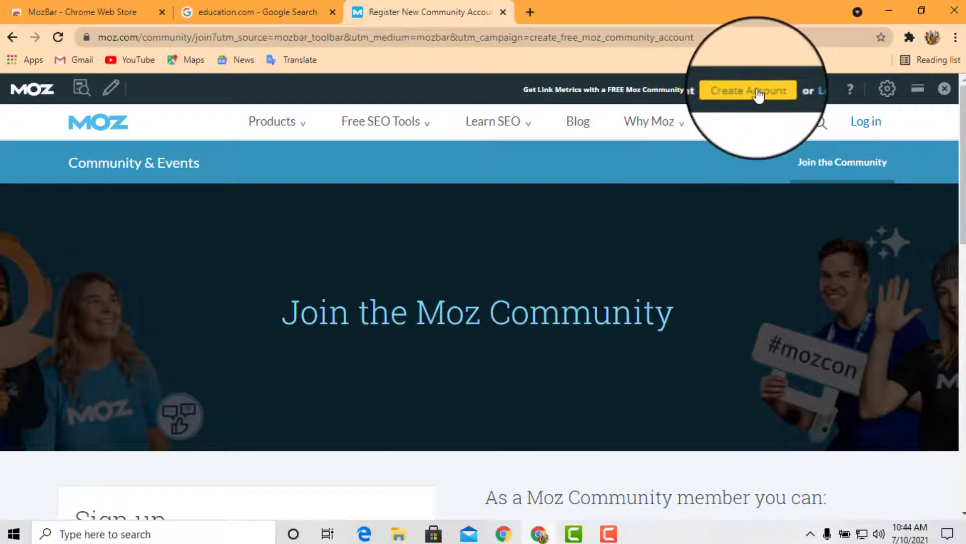
pyautogui.scroll(-8, 747, 161)
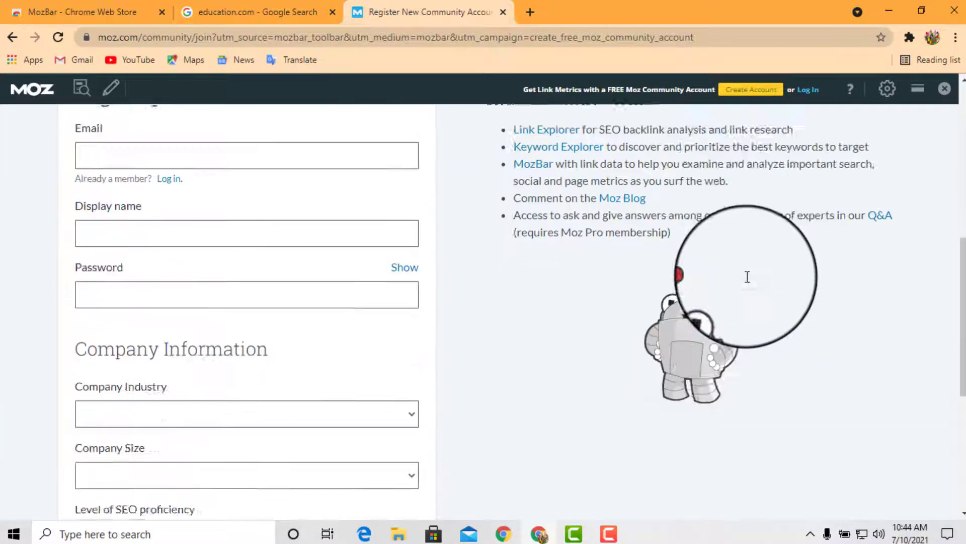
pyautogui.scroll(3, 746, 284)
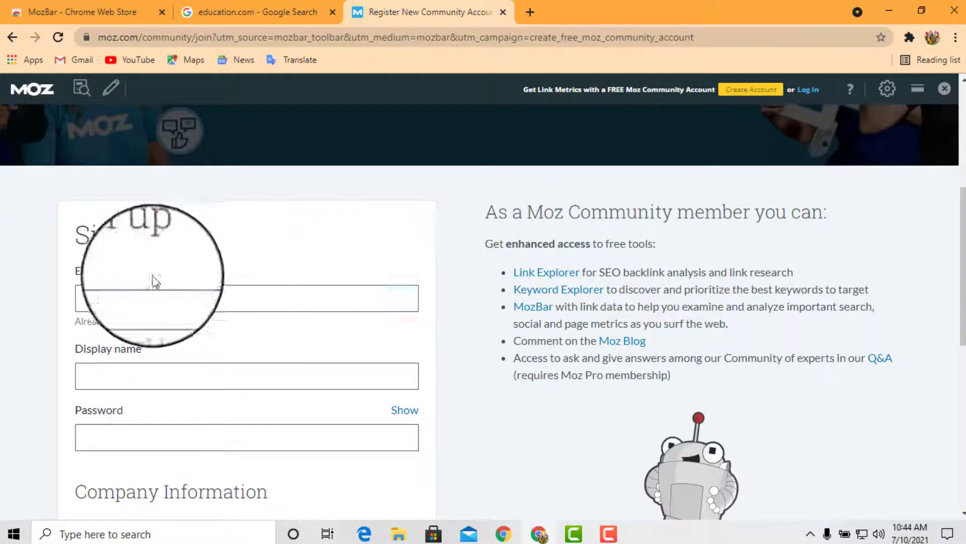
pyautogui.click(115, 300)
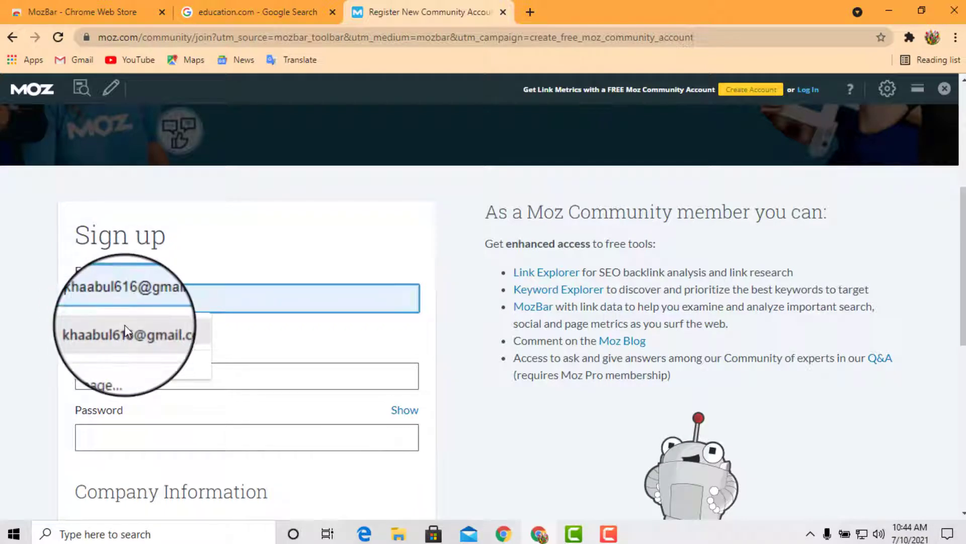
pyautogui.click(125, 327)
# Enter a display name and account password, then revise the rejected display name.
pyautogui.click(118, 366)
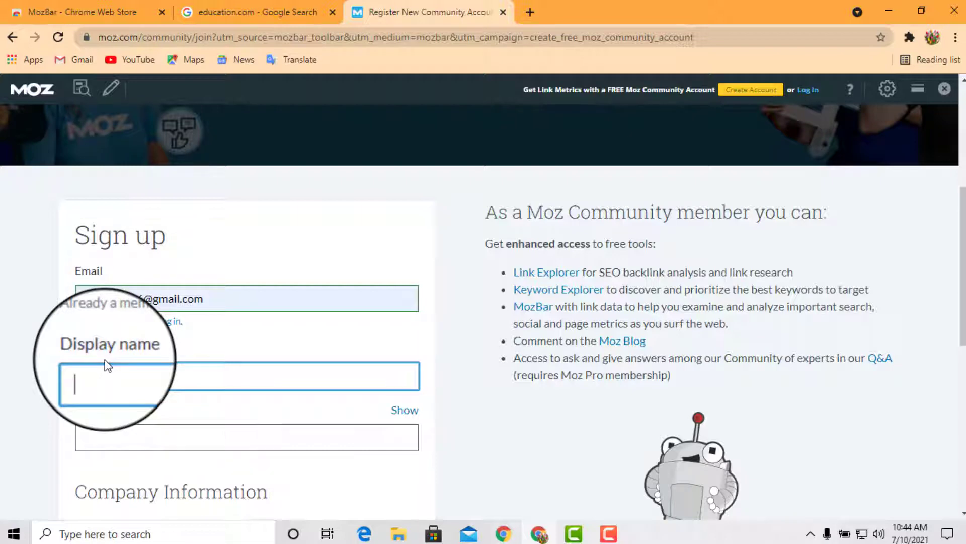
pyautogui.click(109, 444)
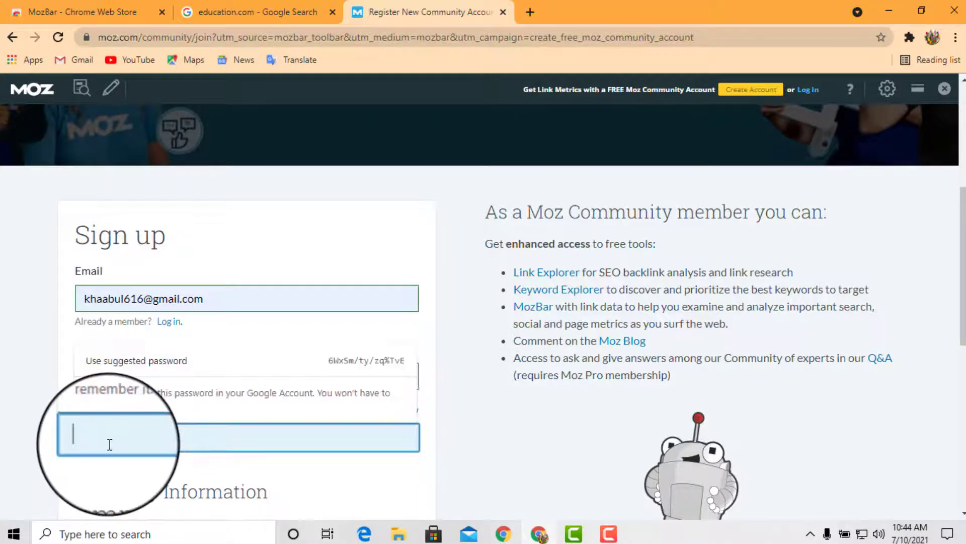
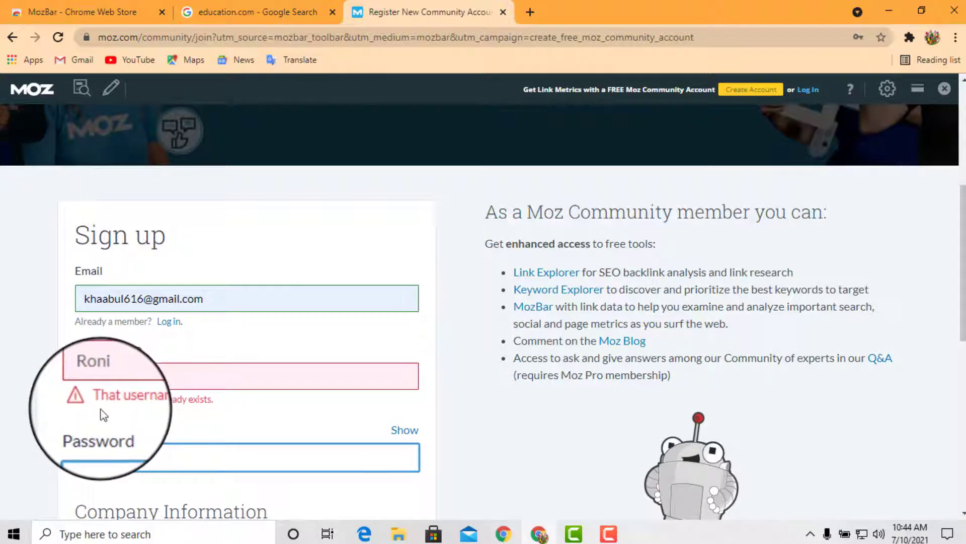
pyautogui.click(115, 377)
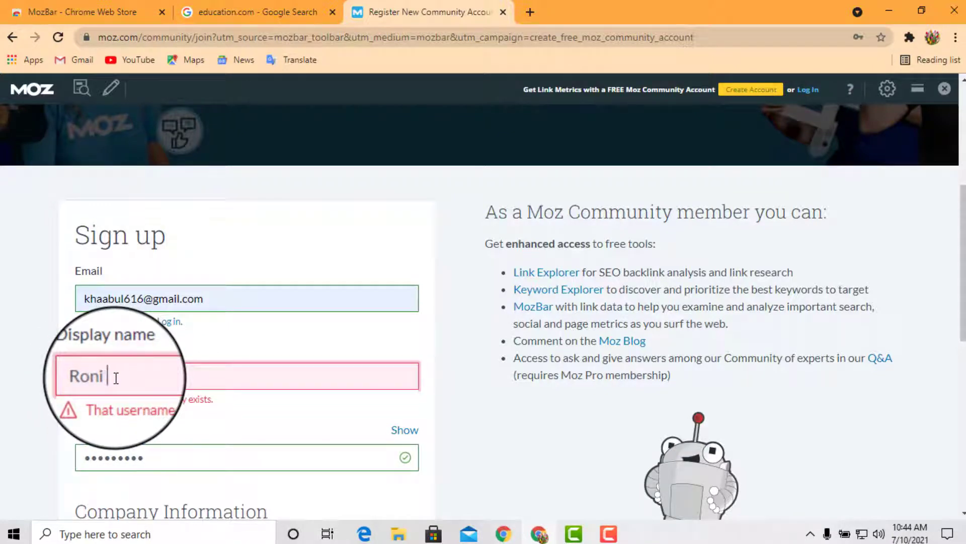
pyautogui.click(168, 462)
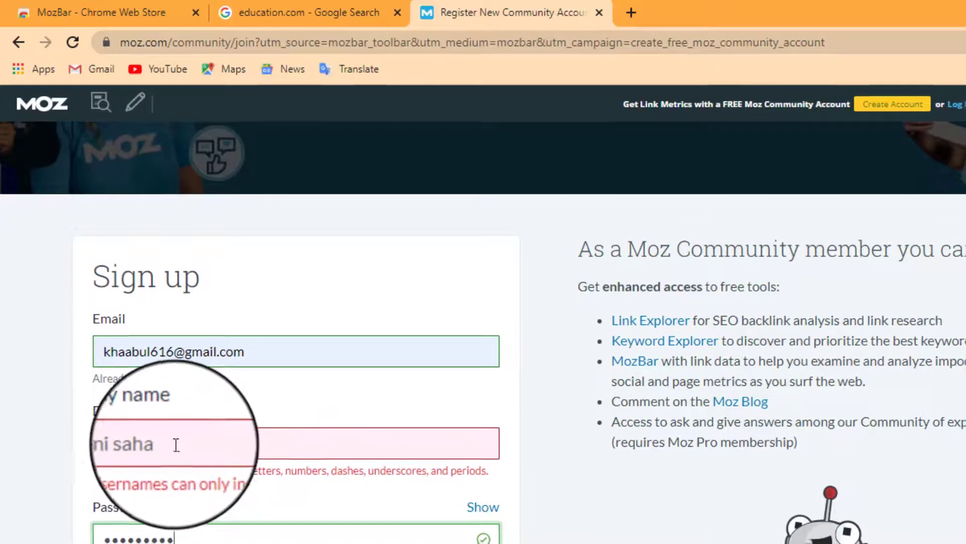
pyautogui.press('BackSpace')
pyautogui.press('BackSpace')
pyautogui.press('BackSpace')
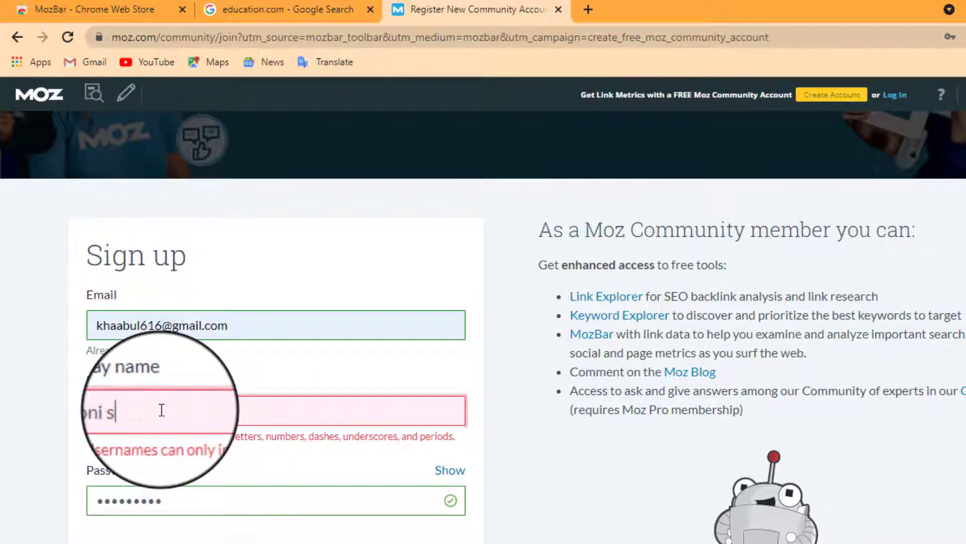
pyautogui.press('BackSpace')
pyautogui.write('10')
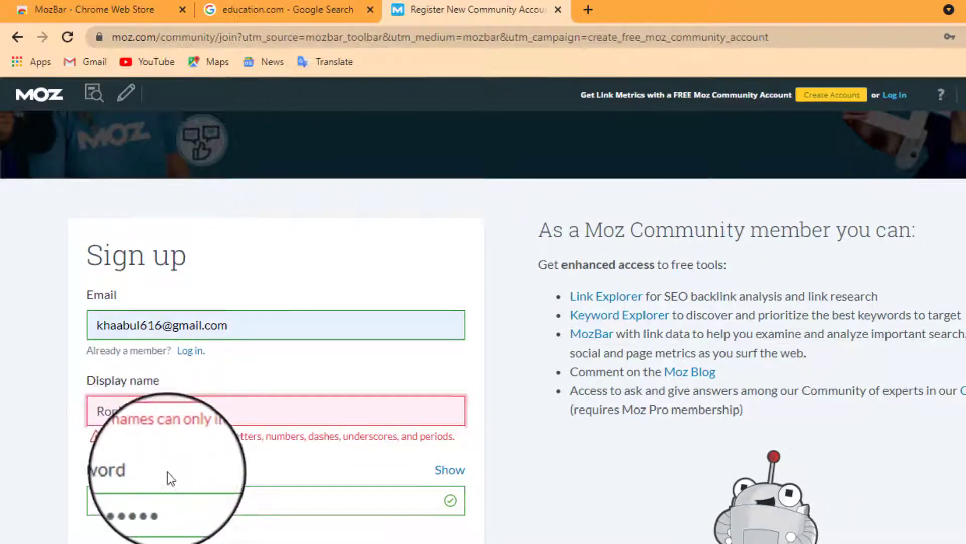
pyautogui.click(176, 500)
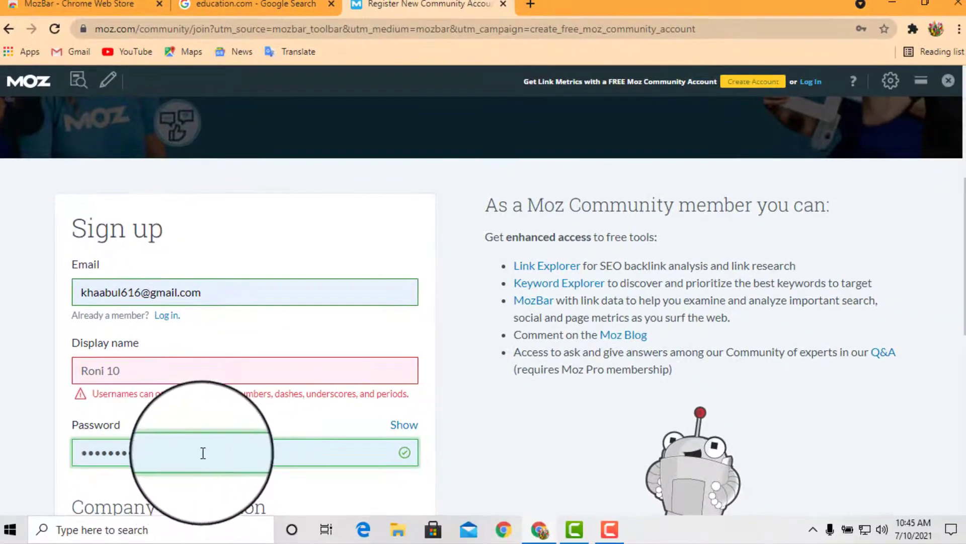
pyautogui.scroll(-3, 203, 452)
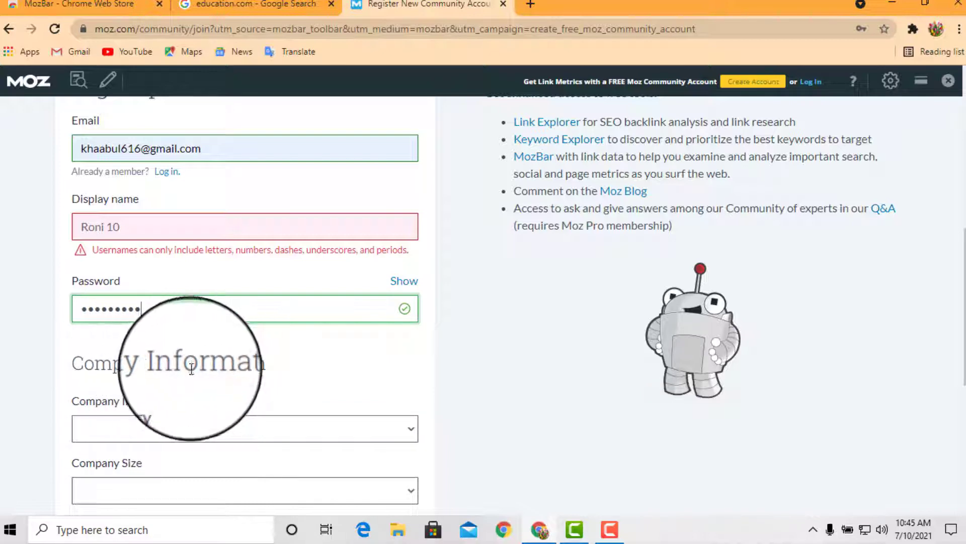
# Set industry to Other, company size to 51-200, and SEO proficiency to deep understanding.
pyautogui.click(164, 432)
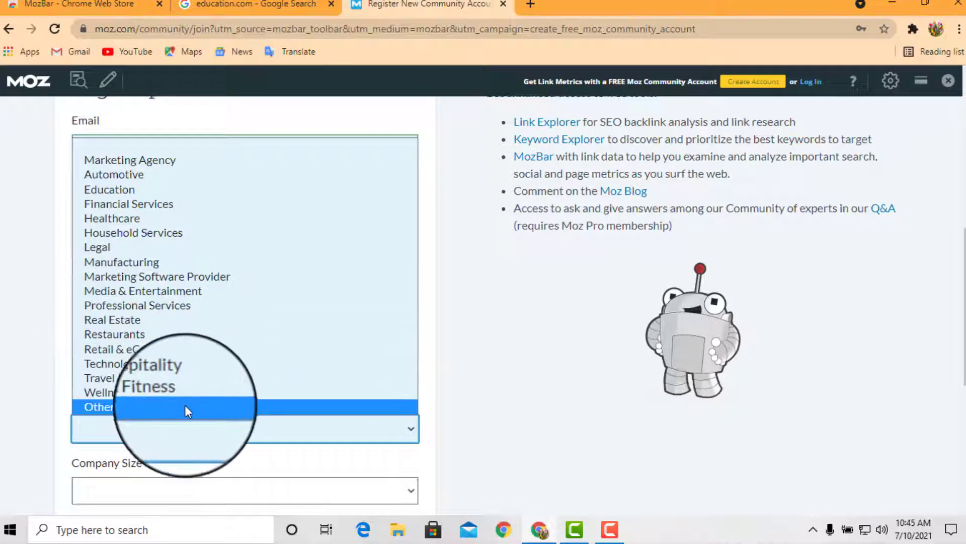
pyautogui.click(184, 406)
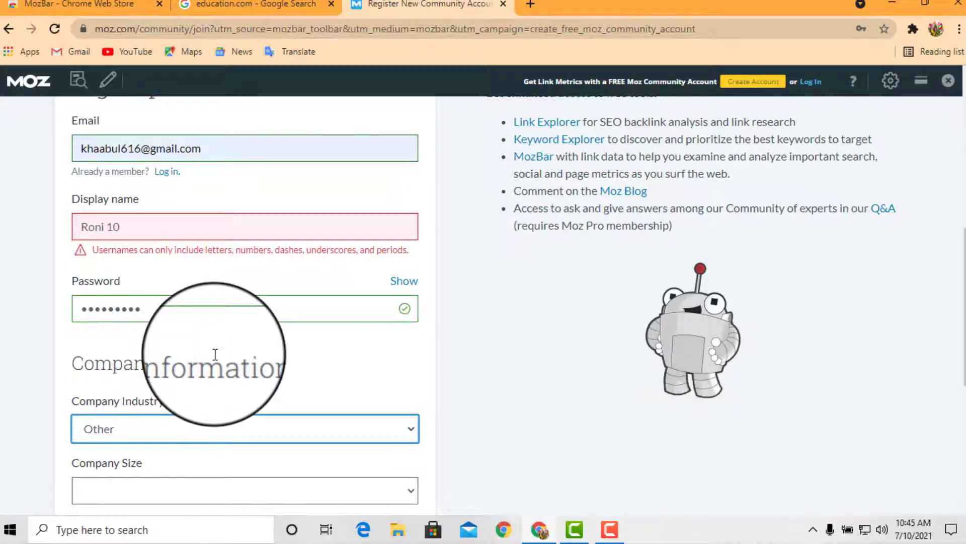
pyautogui.scroll(-3, 254, 399)
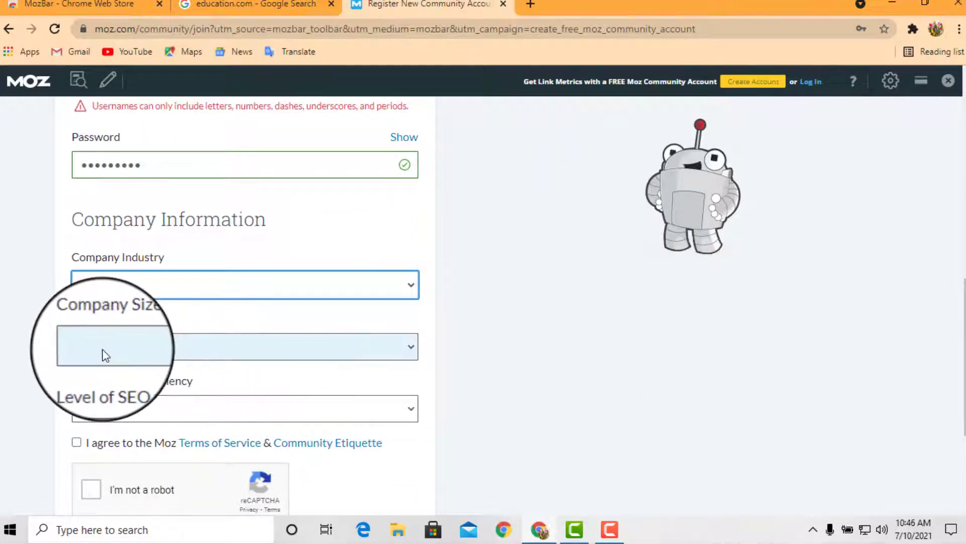
pyautogui.click(163, 350)
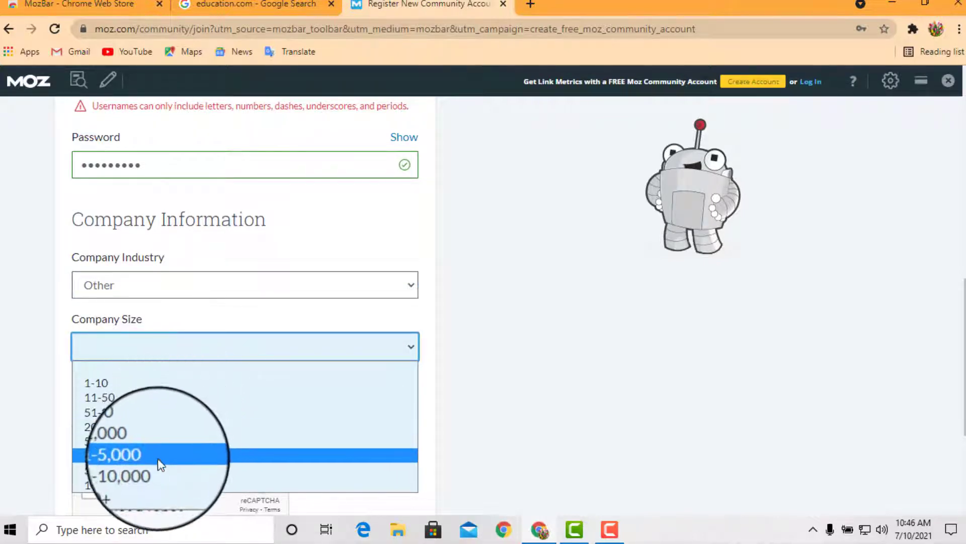
pyautogui.click(137, 409)
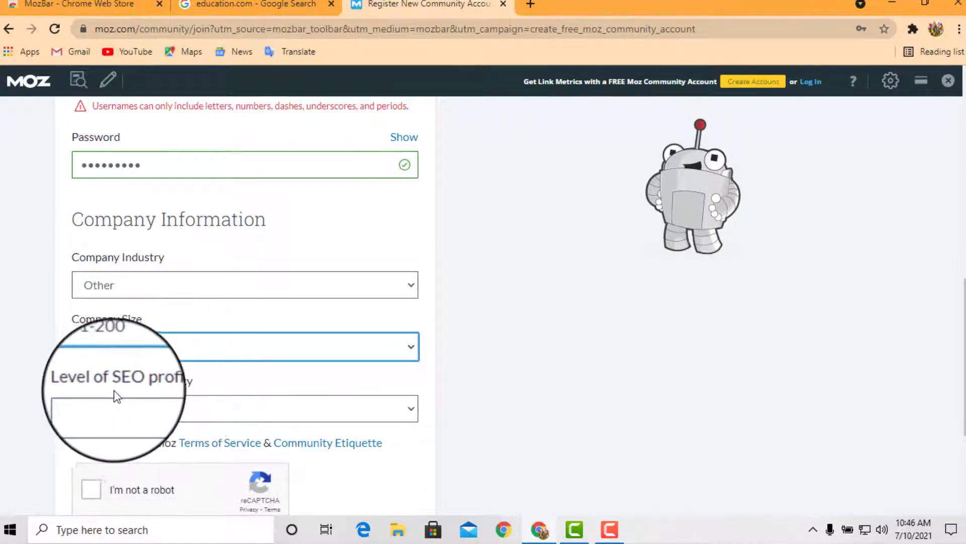
pyautogui.click(197, 406)
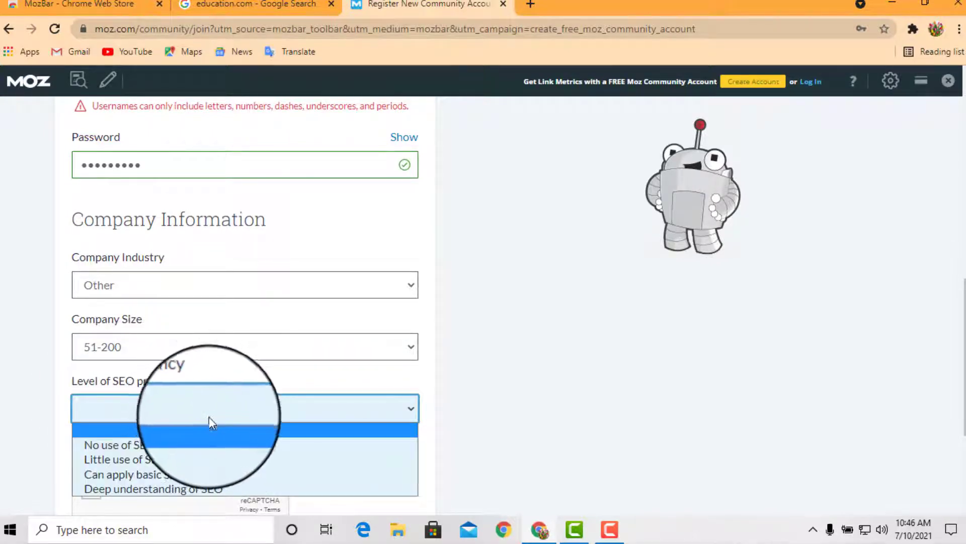
pyautogui.click(229, 490)
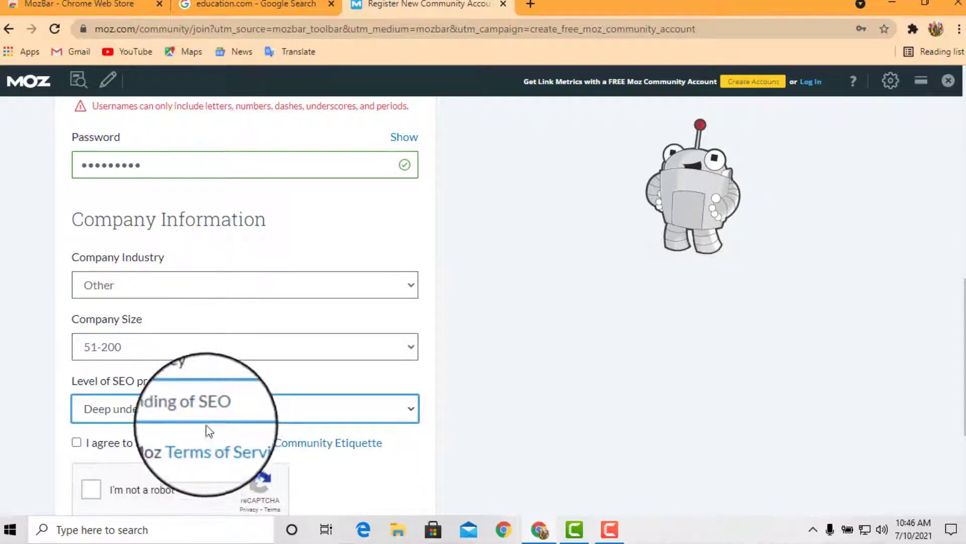
# Accept the terms, pass the reCAPTCHA, and submit the new Moz account.
pyautogui.click(76, 443)
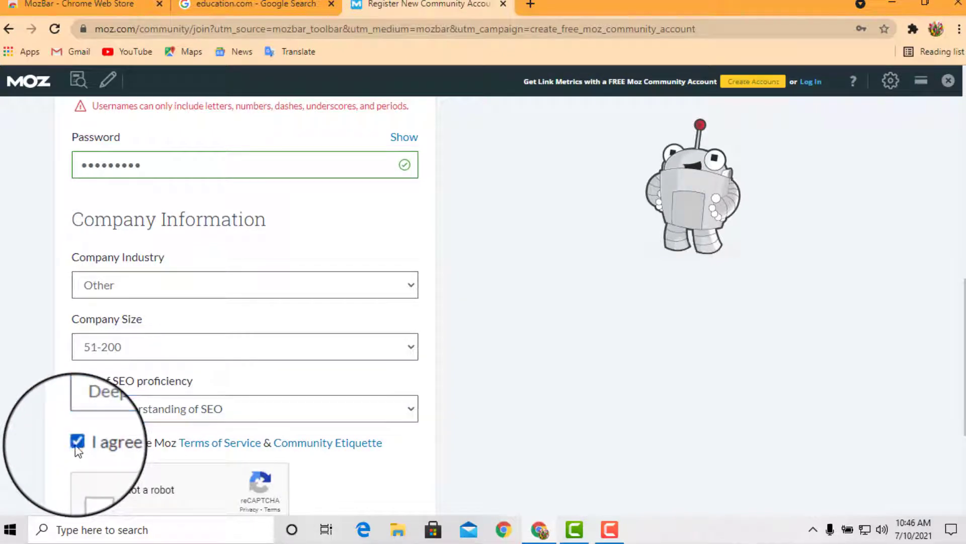
pyautogui.click(92, 488)
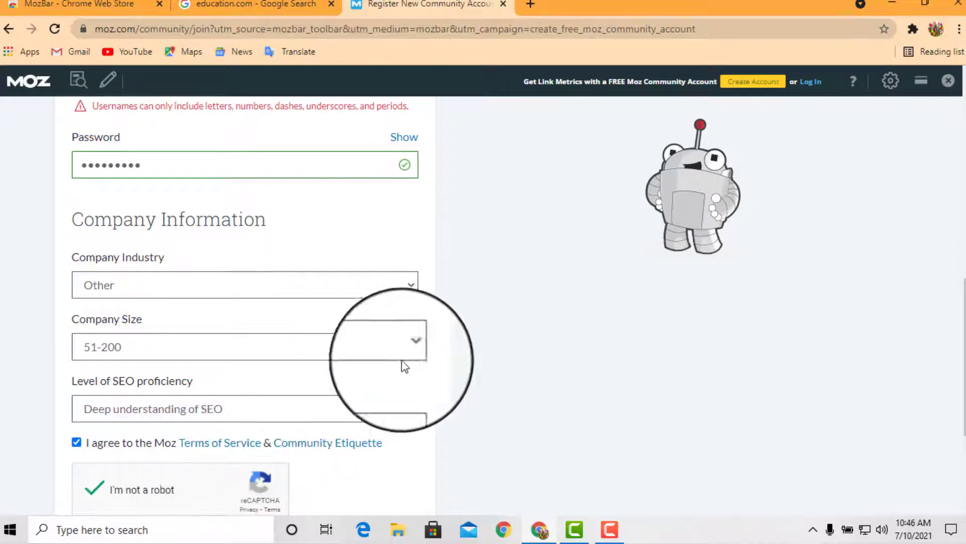
pyautogui.scroll(-3, 422, 366)
pyautogui.click(144, 431)
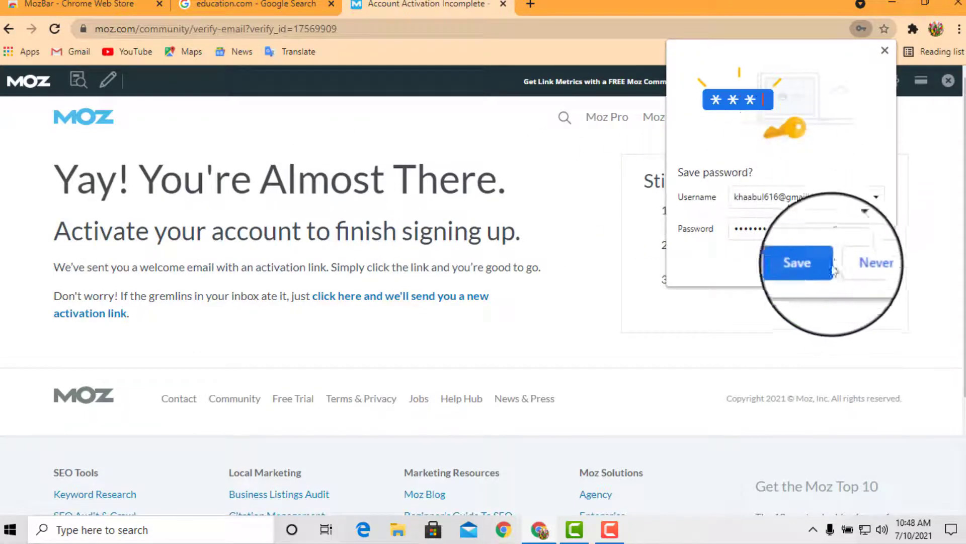
# Save the Moz password in Chrome, close the education.com search tab, and start a new tab.
pyautogui.click(809, 260)
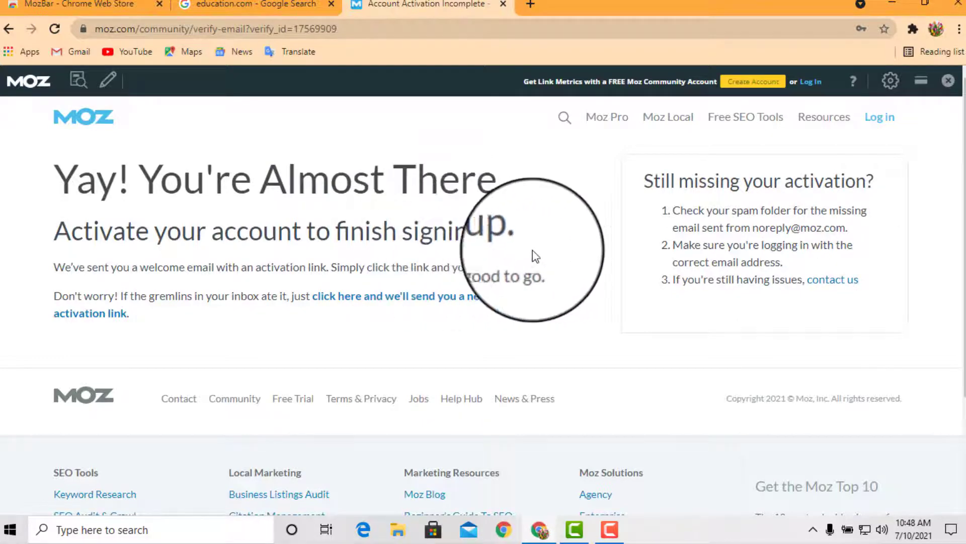
pyautogui.scroll(-3, 459, 302)
pyautogui.scroll(3, 458, 300)
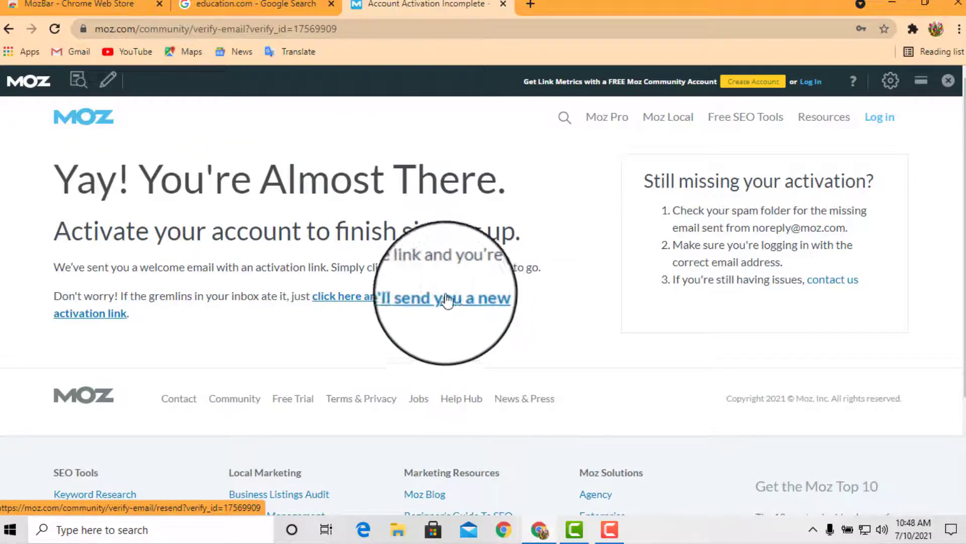
pyautogui.click(331, 2)
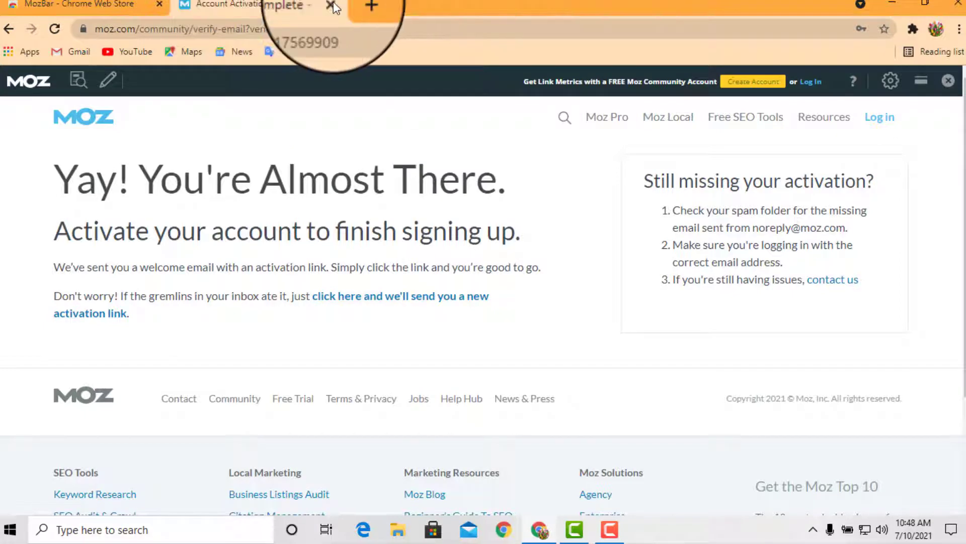
pyautogui.click(355, 4)
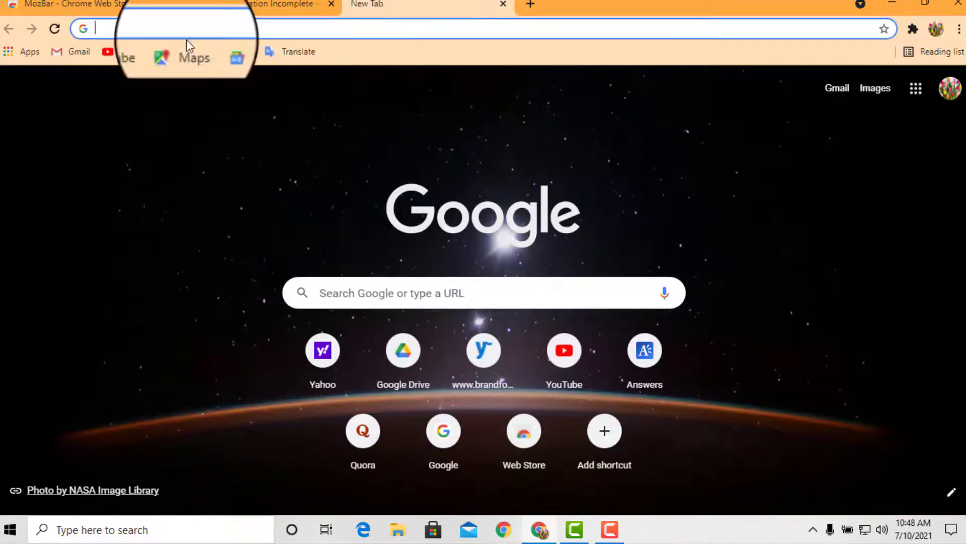
# Search Google for education.com and open the Moz login page from MozBar's prompt.
pyautogui.write('e')
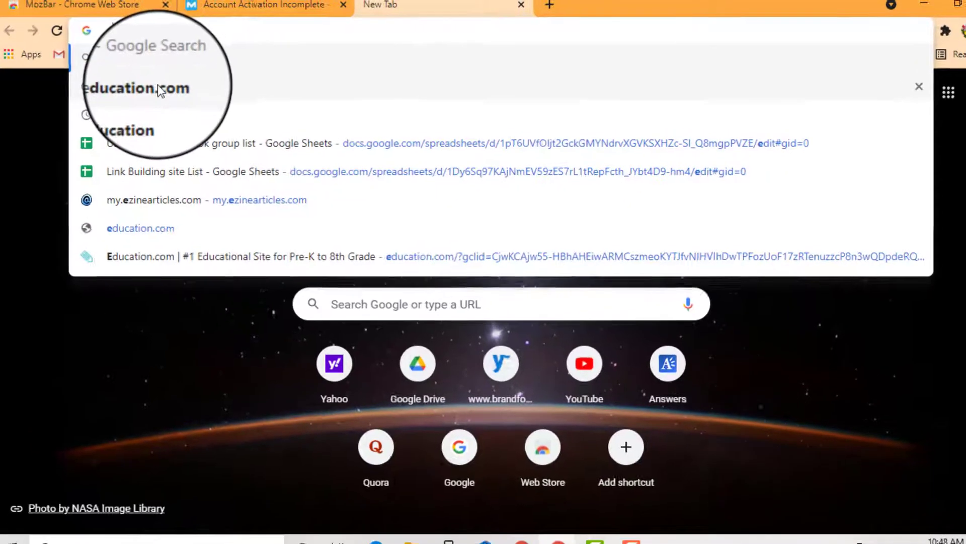
pyautogui.click(156, 83)
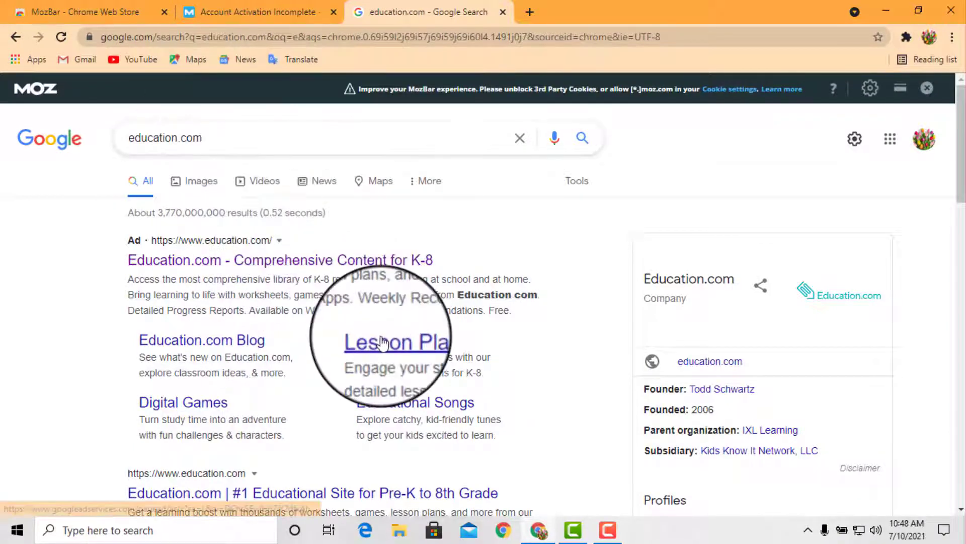
pyautogui.scroll(-10, 382, 342)
pyautogui.scroll(-3, 382, 341)
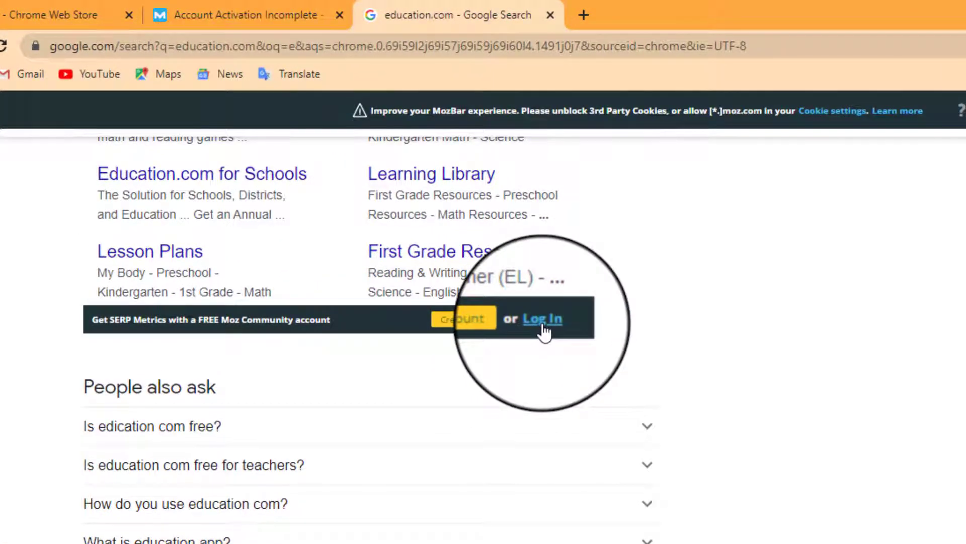
pyautogui.click(543, 322)
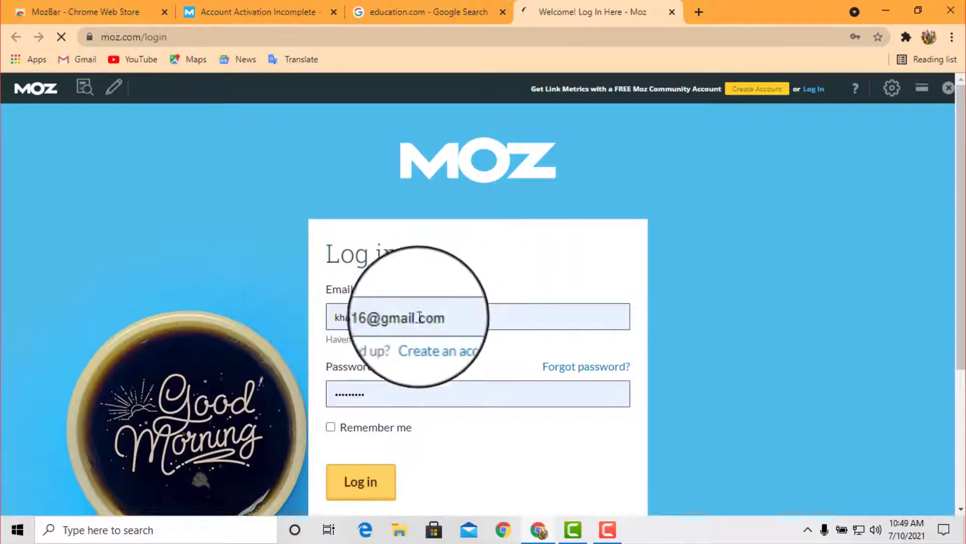
# Attempt to log in, request a new Moz verification link, and start a new tab.
pyautogui.click(363, 497)
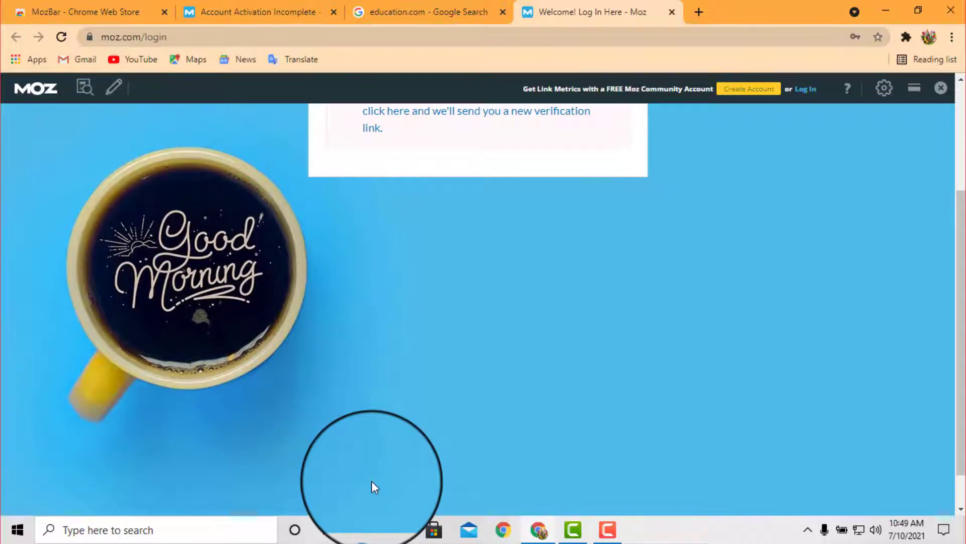
pyautogui.scroll(3, 468, 285)
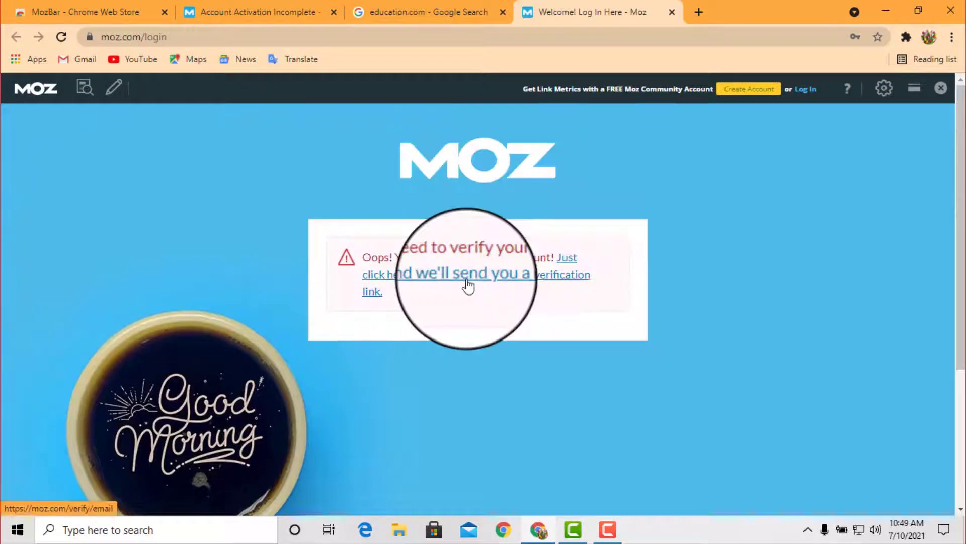
pyautogui.click(468, 285)
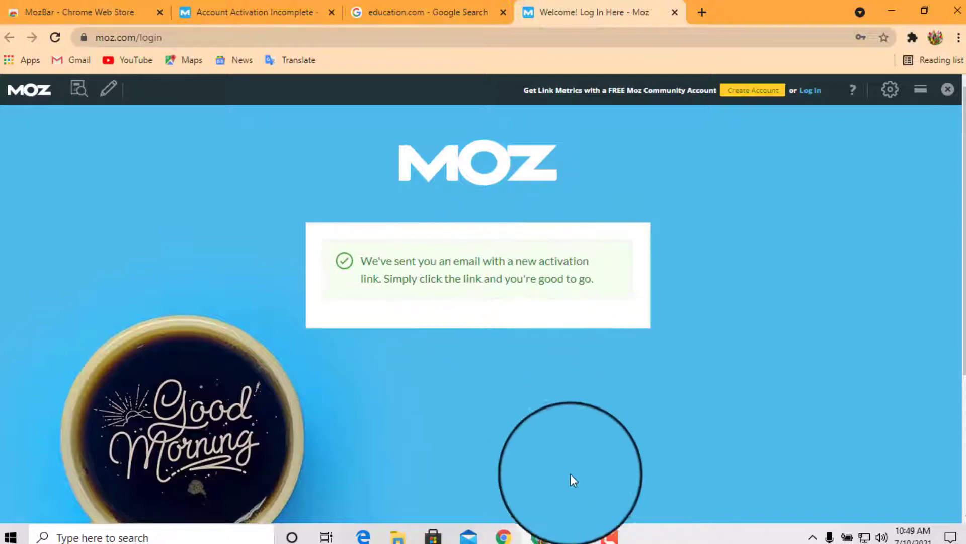
pyautogui.click(703, 13)
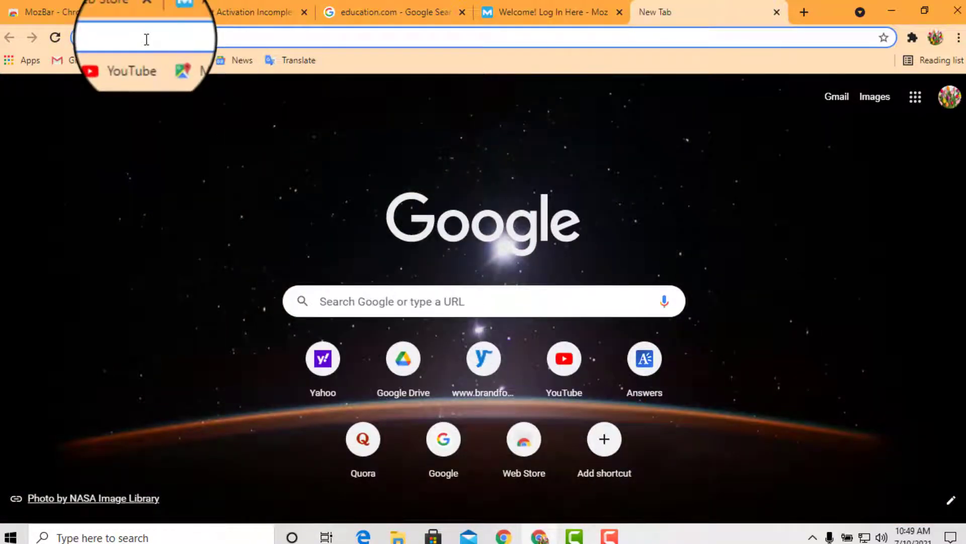
# Go to gmail.com, open the Moz email, and follow its Activate Your Account link.
pyautogui.write('gmail.com')
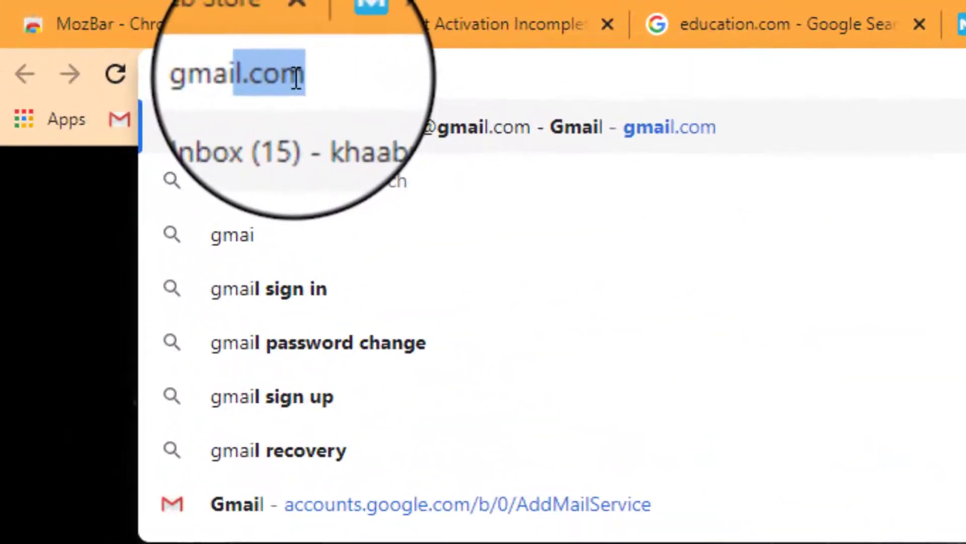
pyautogui.press('Return')
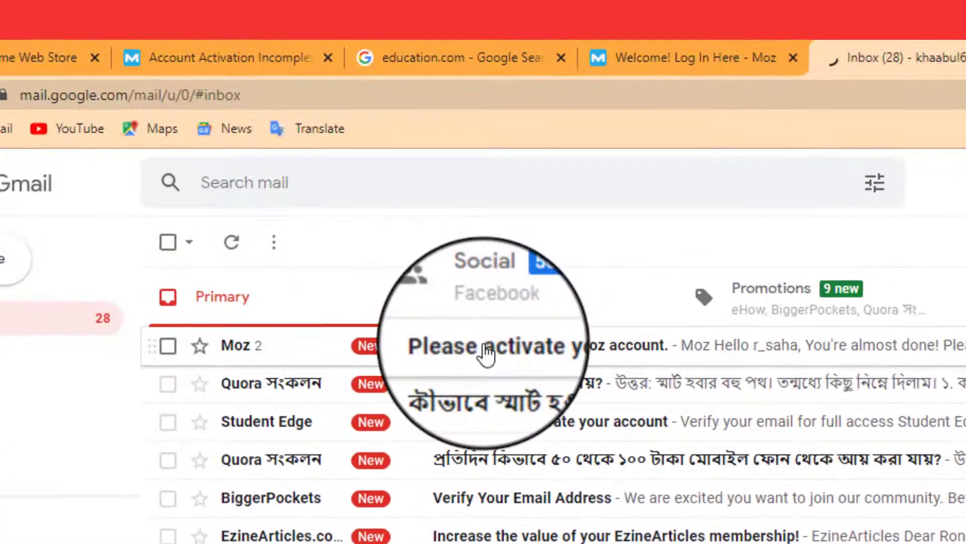
pyautogui.click(522, 355)
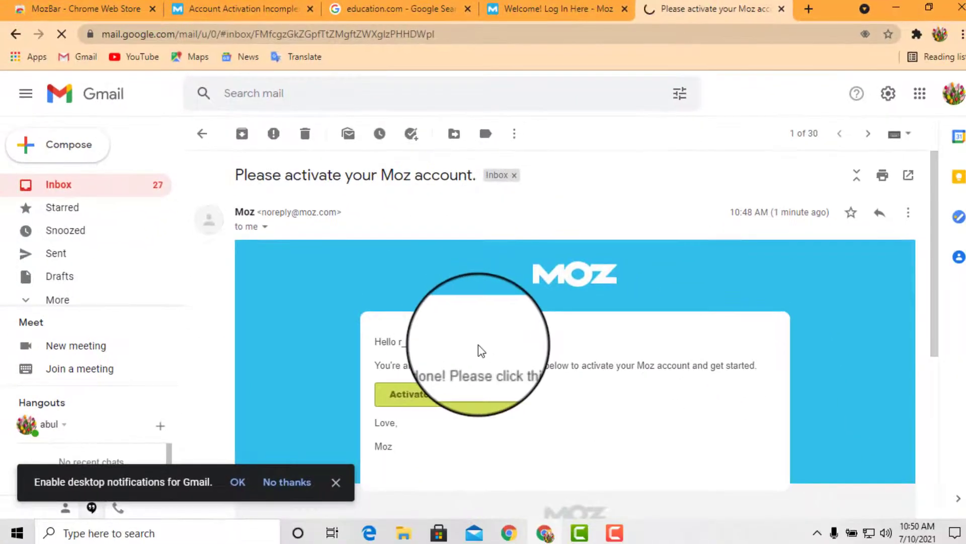
pyautogui.scroll(-4, 504, 442)
pyautogui.scroll(4, 498, 435)
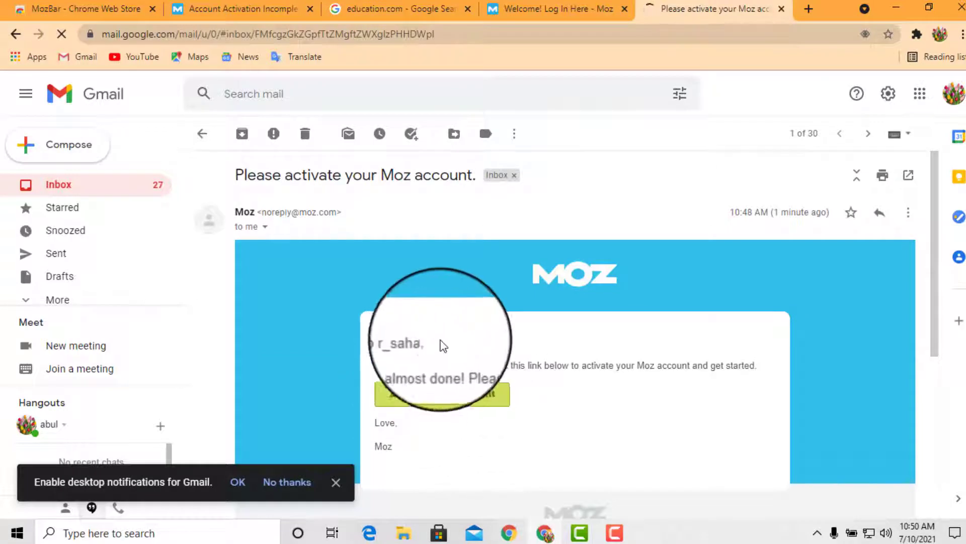
pyautogui.click(443, 401)
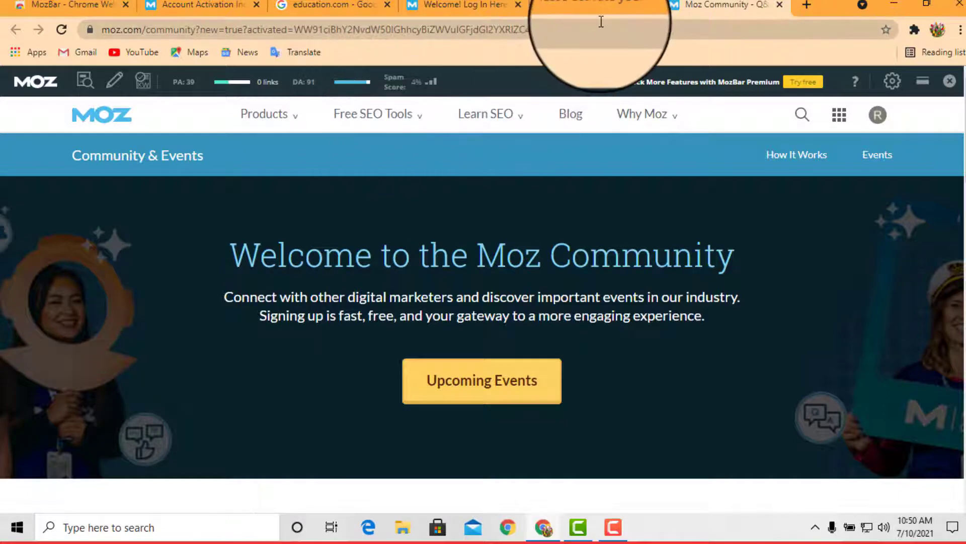
# Return to the education.com Google results tab and scroll to the top.
pyautogui.click(340, 1)
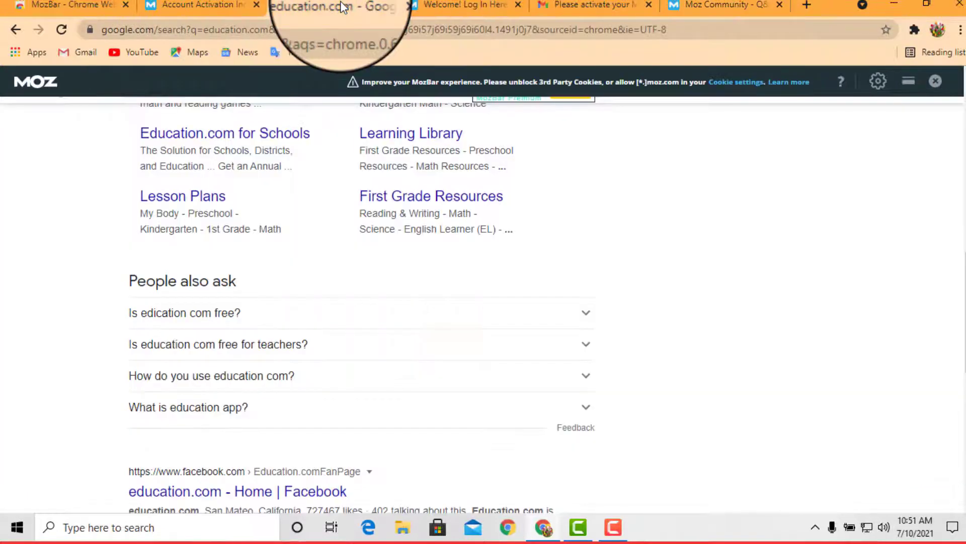
pyautogui.scroll(10, 337, 267)
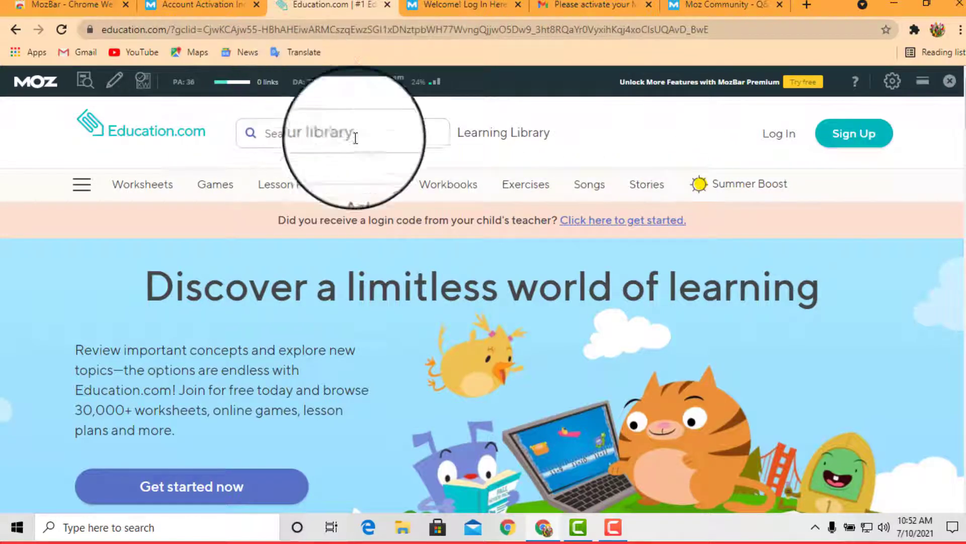
# Switch MozBar to the dark theme and open education.com's Spam Score report in a new tab.
pyautogui.click(894, 82)
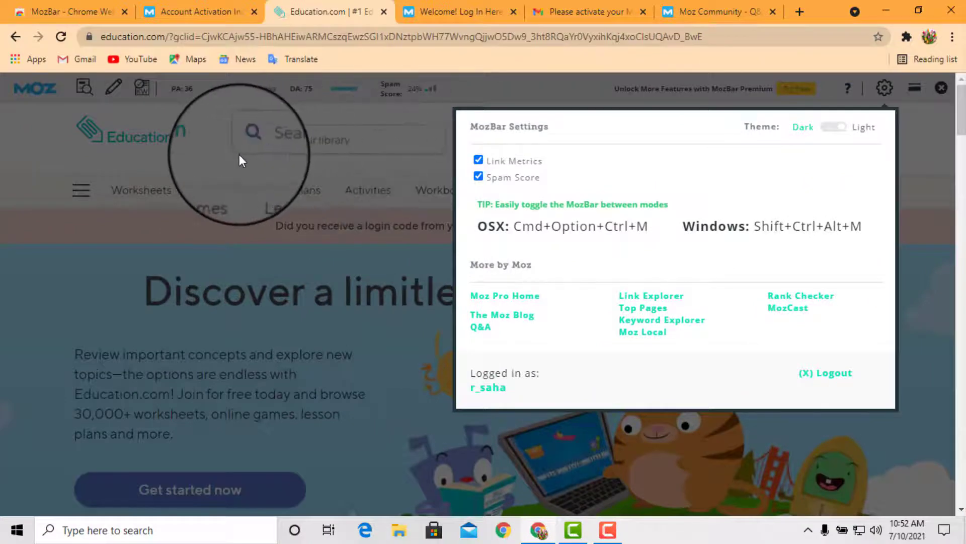
pyautogui.click(240, 154)
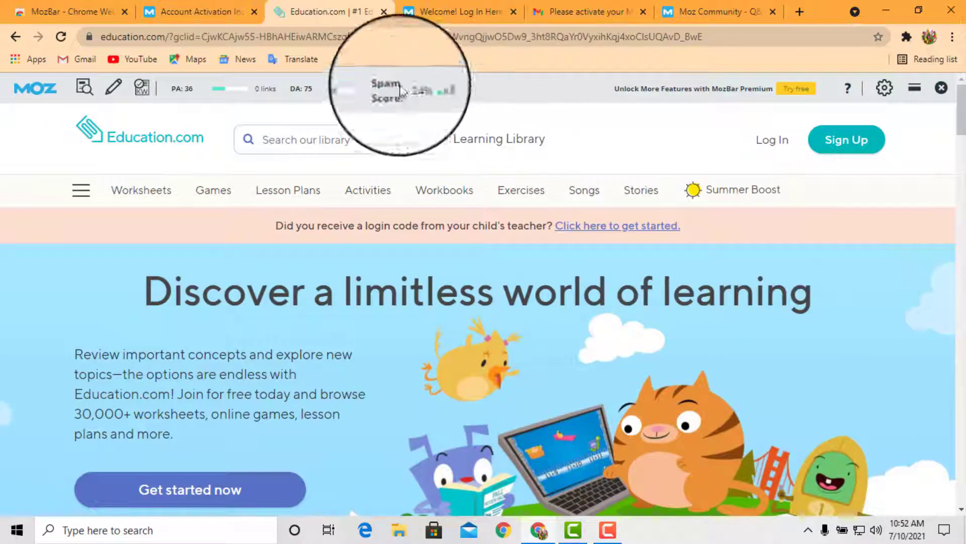
pyautogui.click(883, 90)
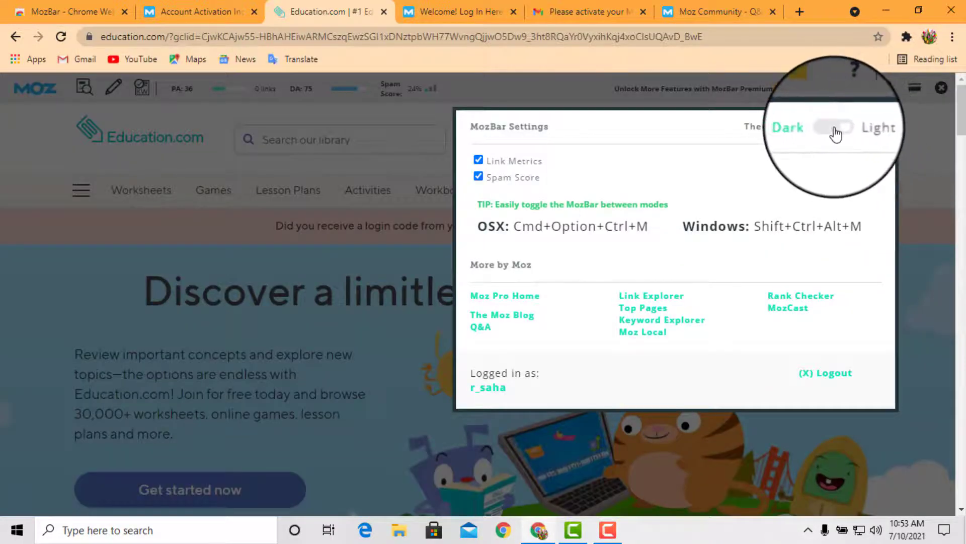
pyautogui.click(834, 130)
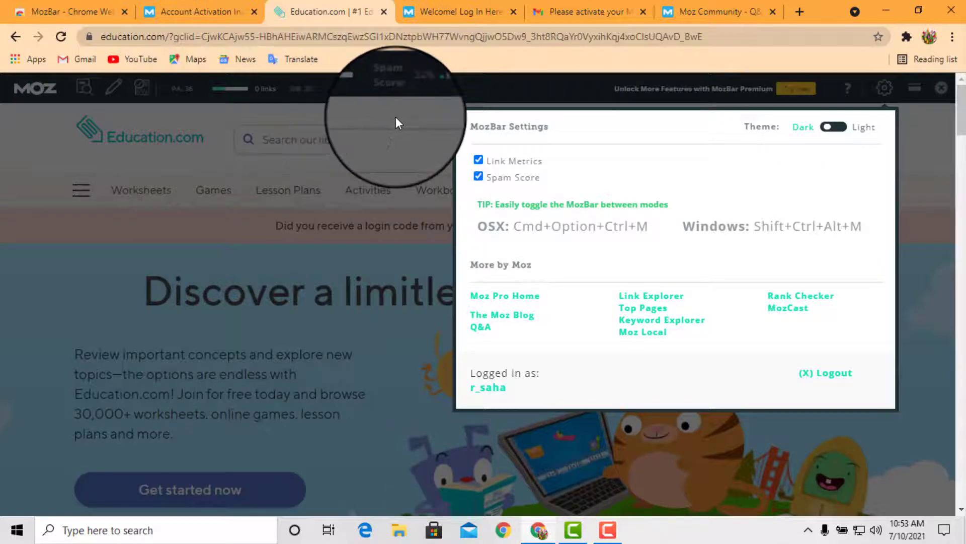
pyautogui.click(396, 117)
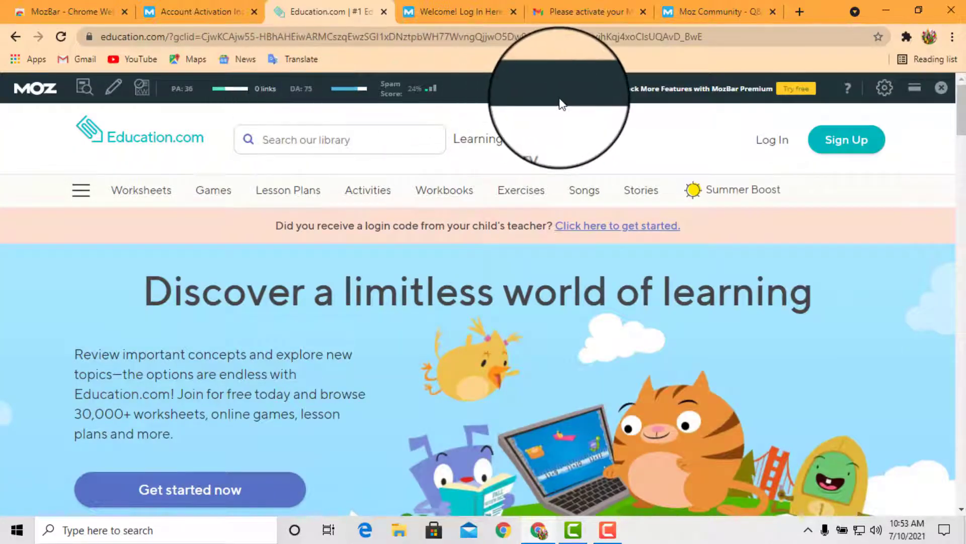
pyautogui.click(884, 88)
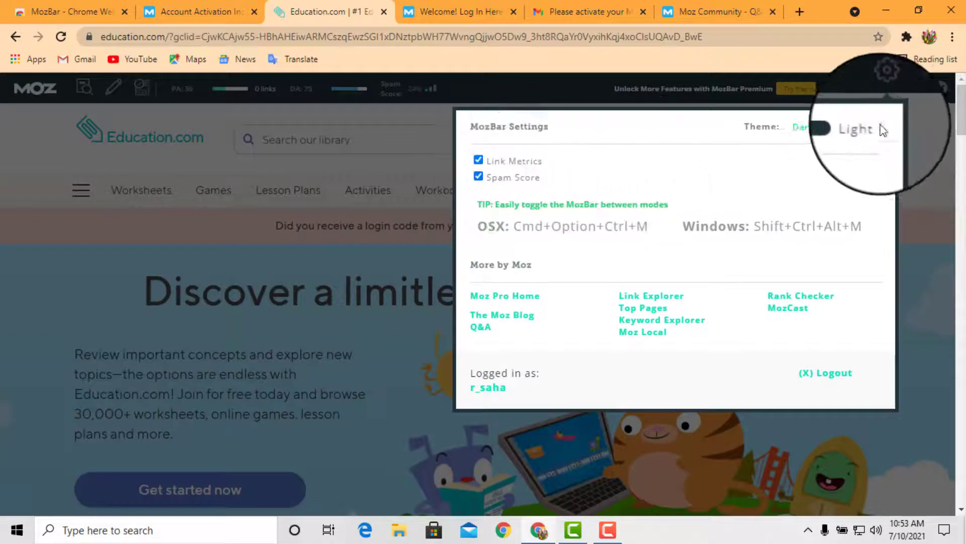
pyautogui.click(410, 115)
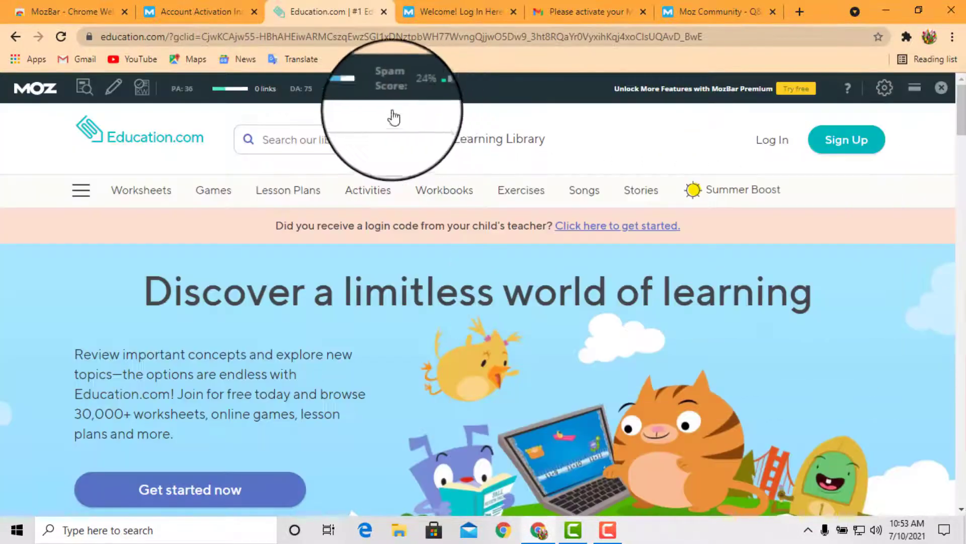
pyautogui.click(431, 95)
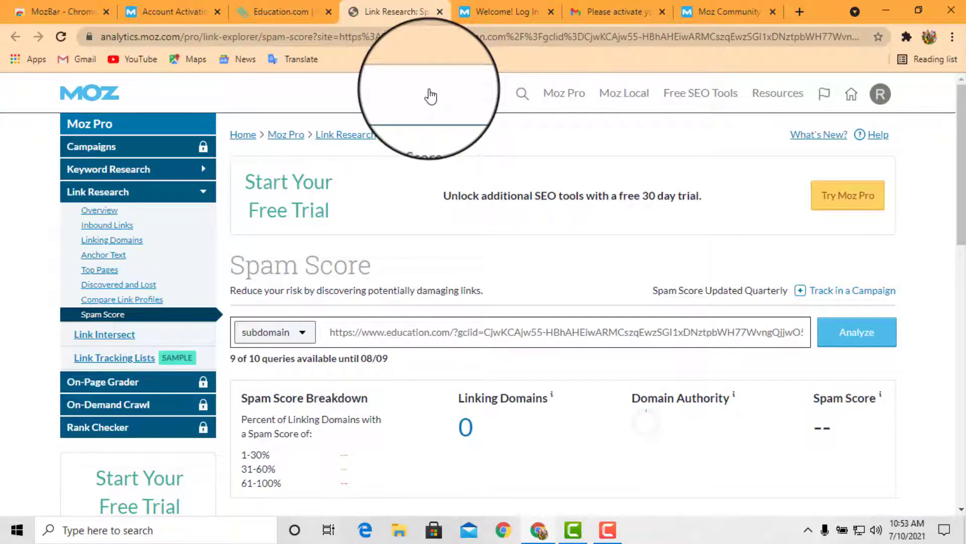
# Scroll through education.com's Spam Score chart and Inbound Links table, then return to the top.
pyautogui.scroll(-3, 389, 381)
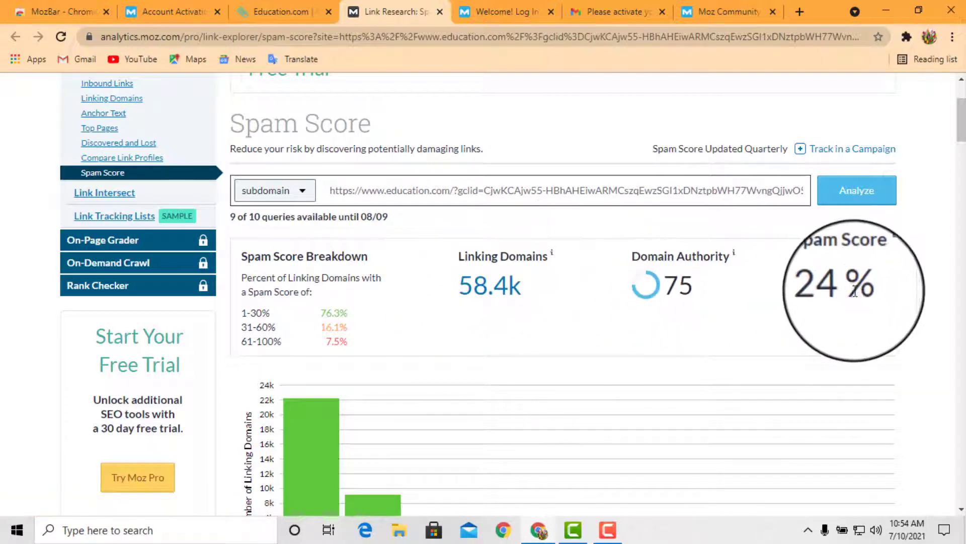
pyautogui.scroll(-8, 440, 332)
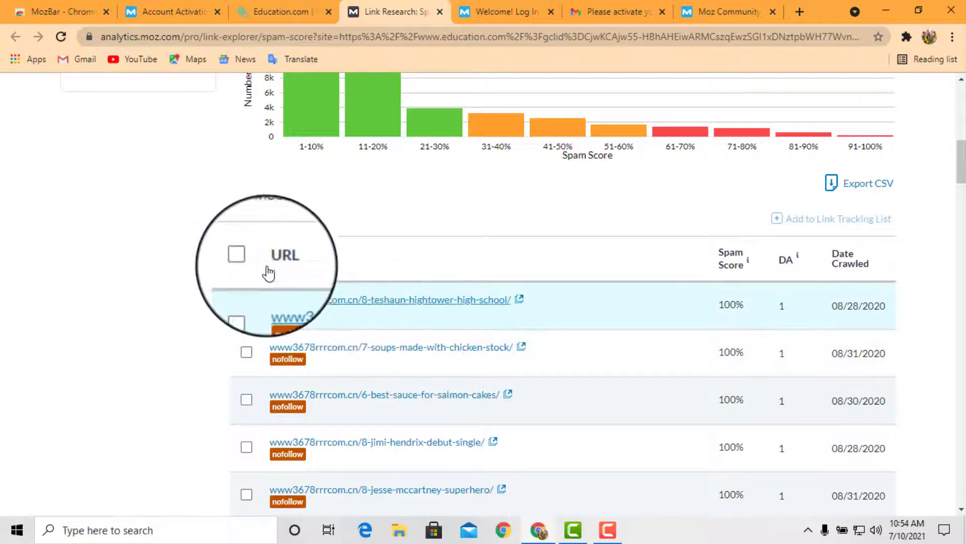
pyautogui.scroll(-4, 457, 316)
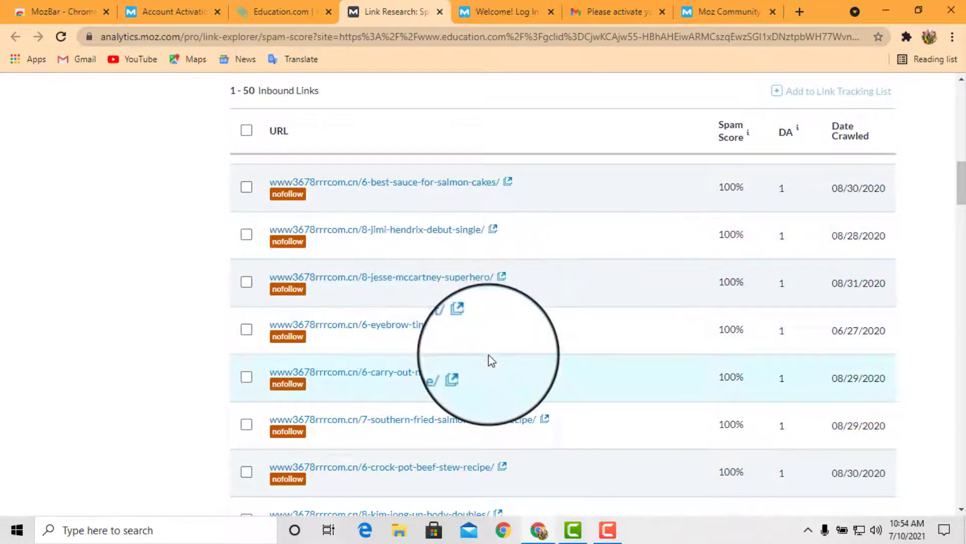
pyautogui.scroll(-4, 488, 358)
pyautogui.scroll(-7, 486, 356)
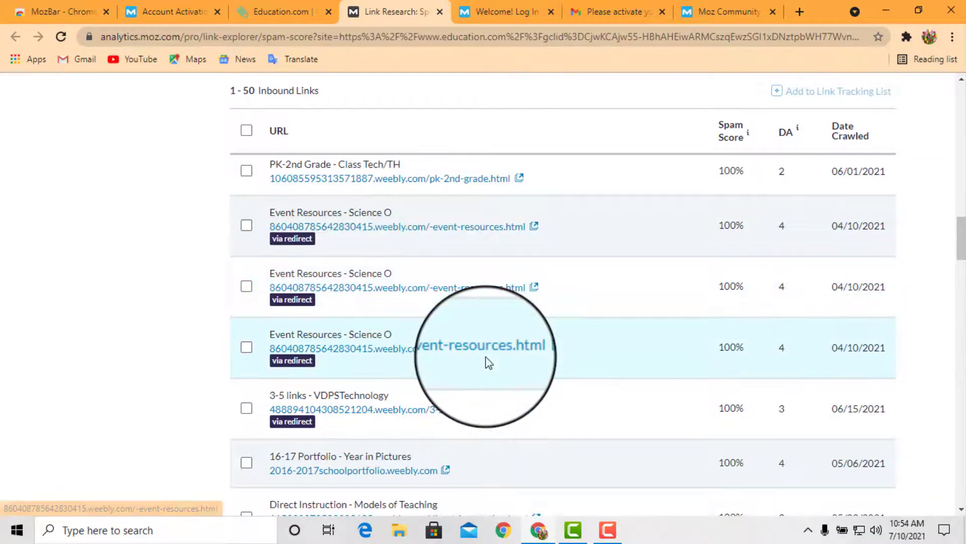
pyautogui.scroll(5, 486, 357)
pyautogui.scroll(-20, 486, 359)
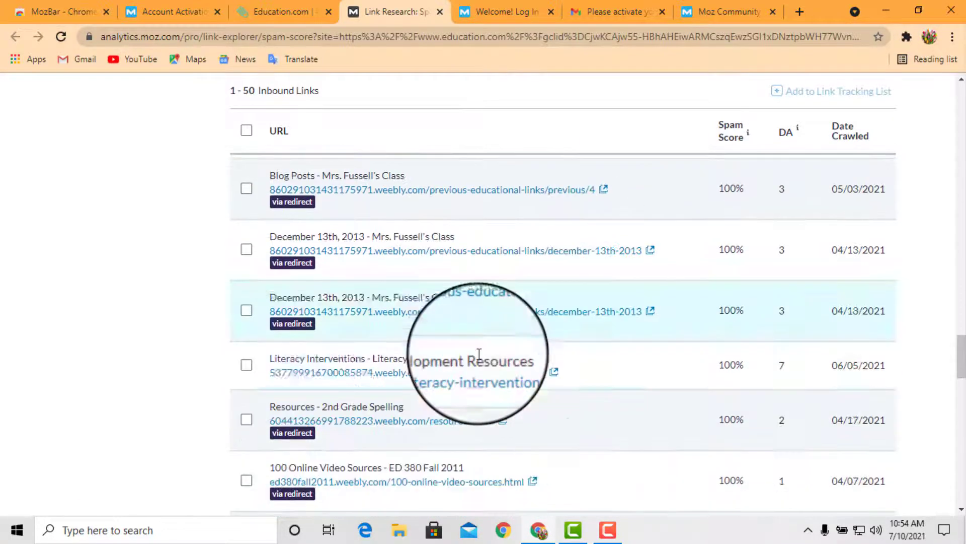
pyautogui.scroll(-15, 479, 353)
pyautogui.scroll(5, 476, 350)
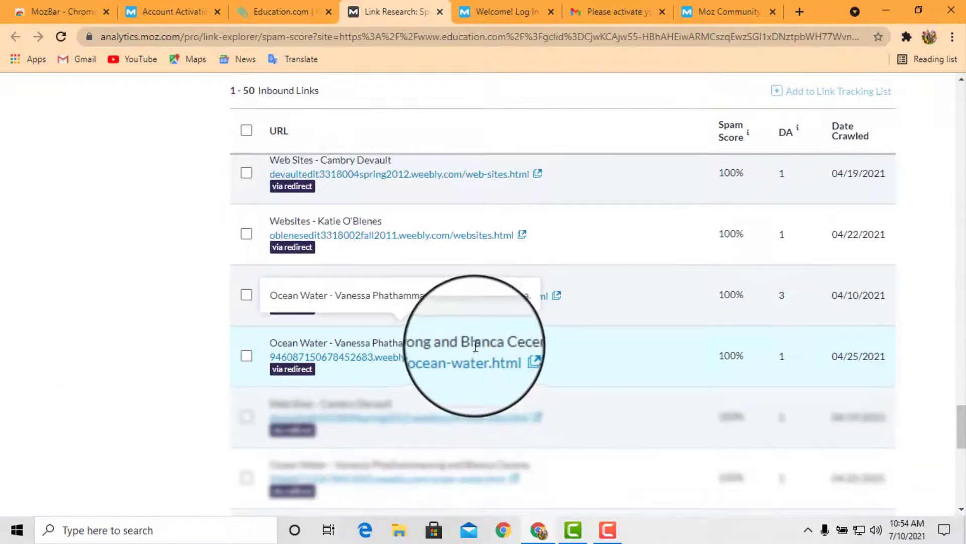
pyautogui.scroll(-4, 474, 346)
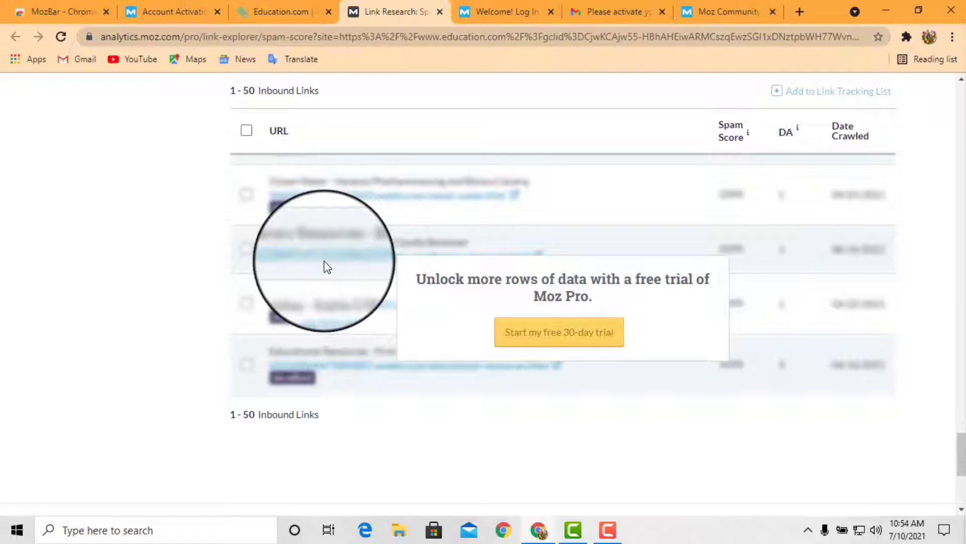
pyautogui.scroll(10, 327, 267)
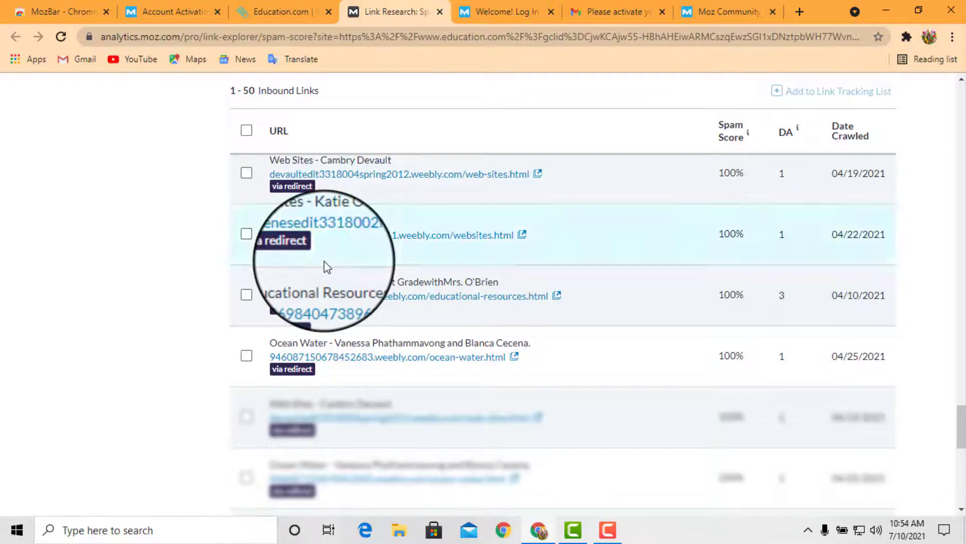
pyautogui.scroll(10, 327, 266)
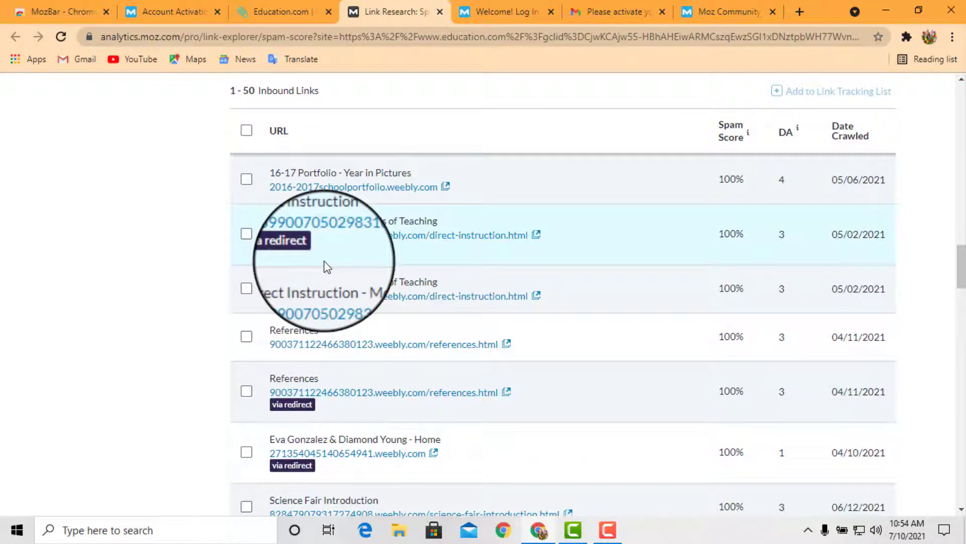
pyautogui.scroll(7, 324, 267)
pyautogui.scroll(15, 322, 260)
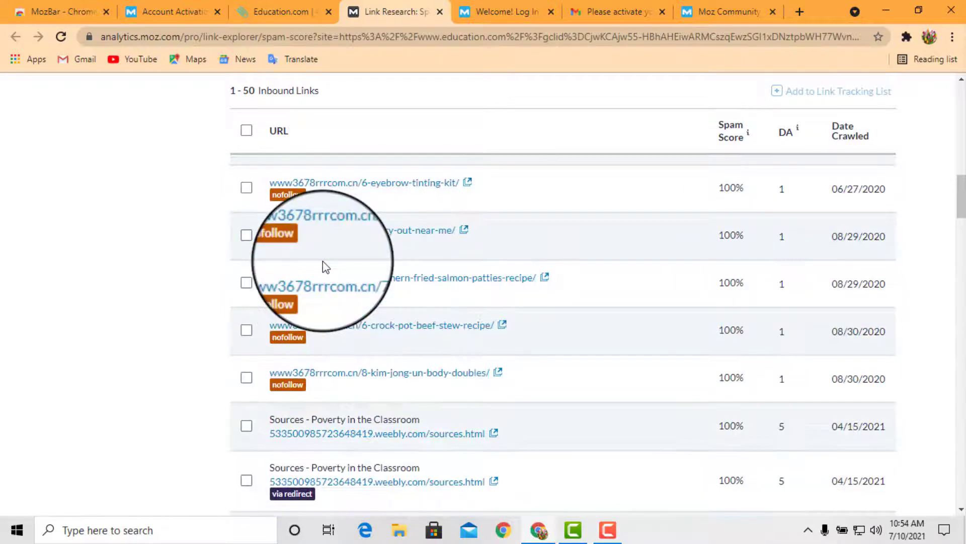
pyautogui.scroll(5, 323, 261)
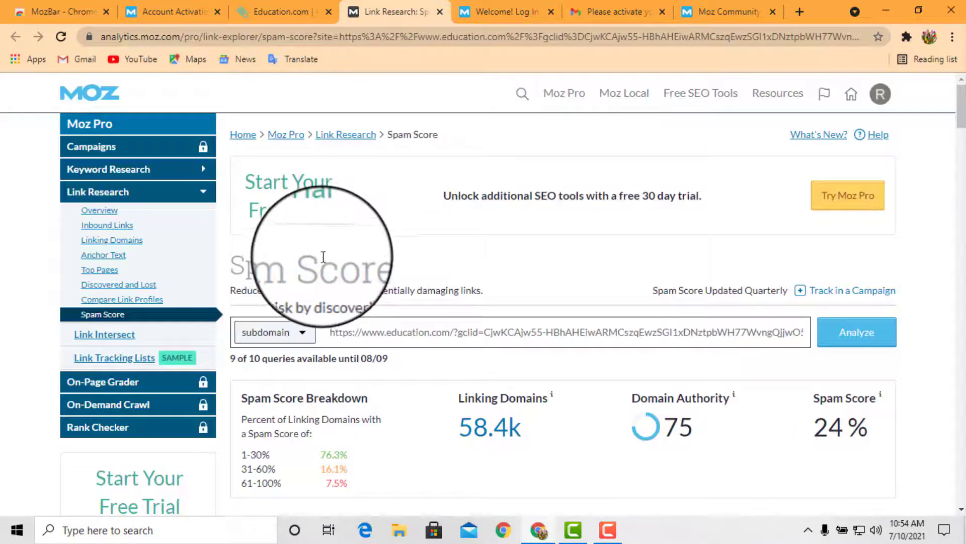
# Close the Spam Score report tab with Ctrl+W.
pyautogui.hotkey('ctrl', 'w')
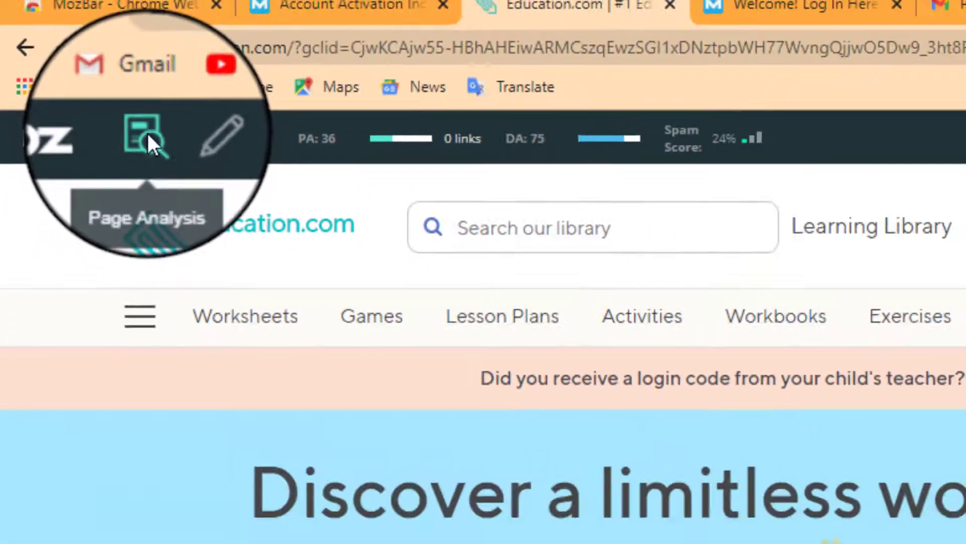
# Open Page Analysis for Education.com and review General Attributes, Link Metrics, Markup, Http Status and On-Page Elements.
pyautogui.click(194, 177)
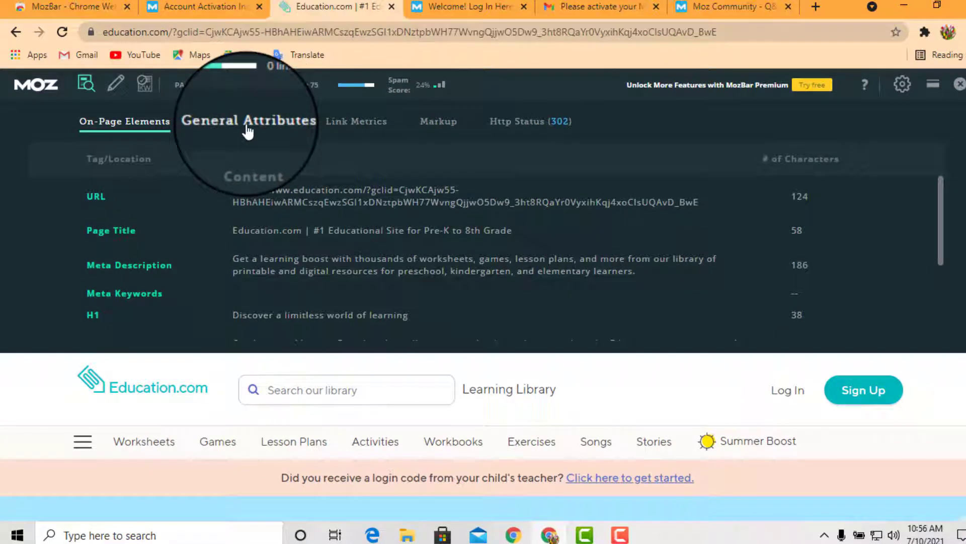
pyautogui.click(248, 129)
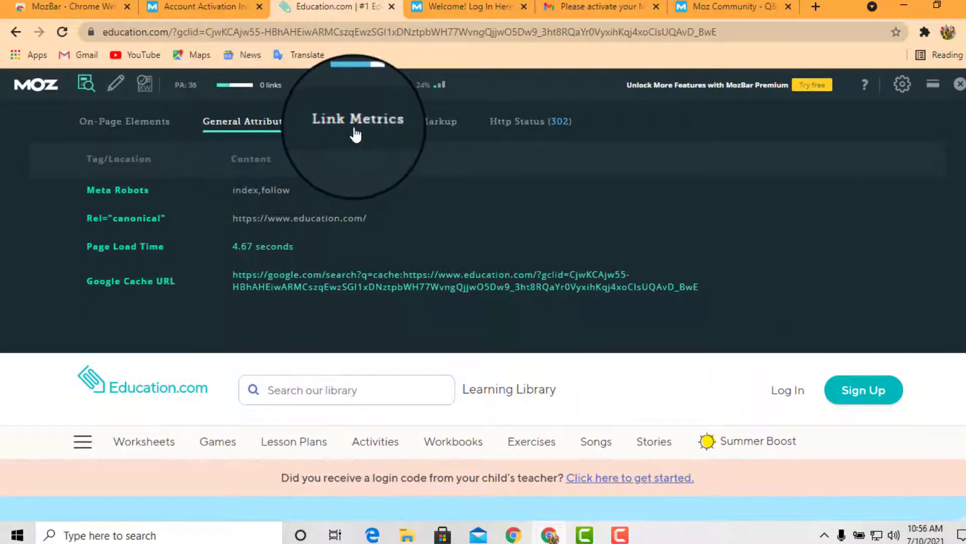
pyautogui.click(354, 131)
pyautogui.click(437, 127)
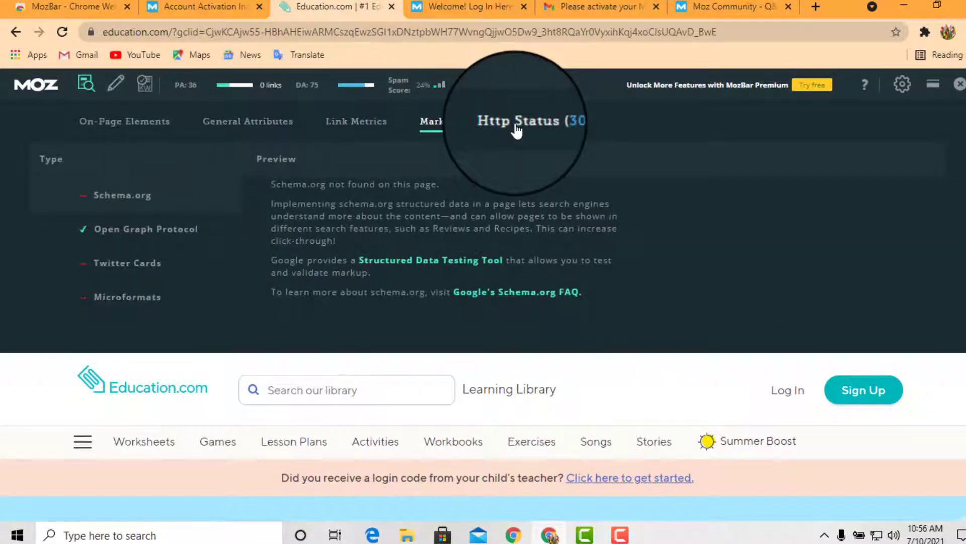
pyautogui.click(516, 129)
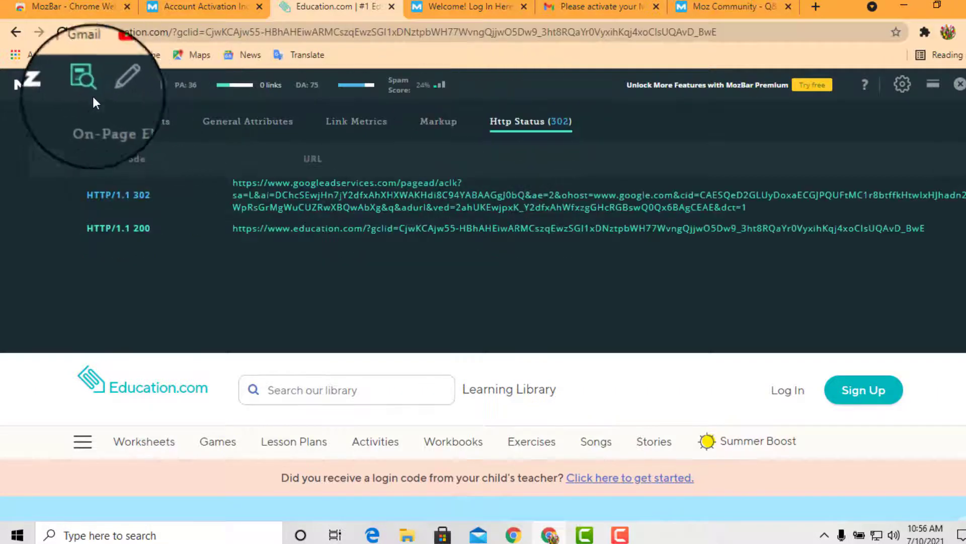
pyautogui.click(101, 130)
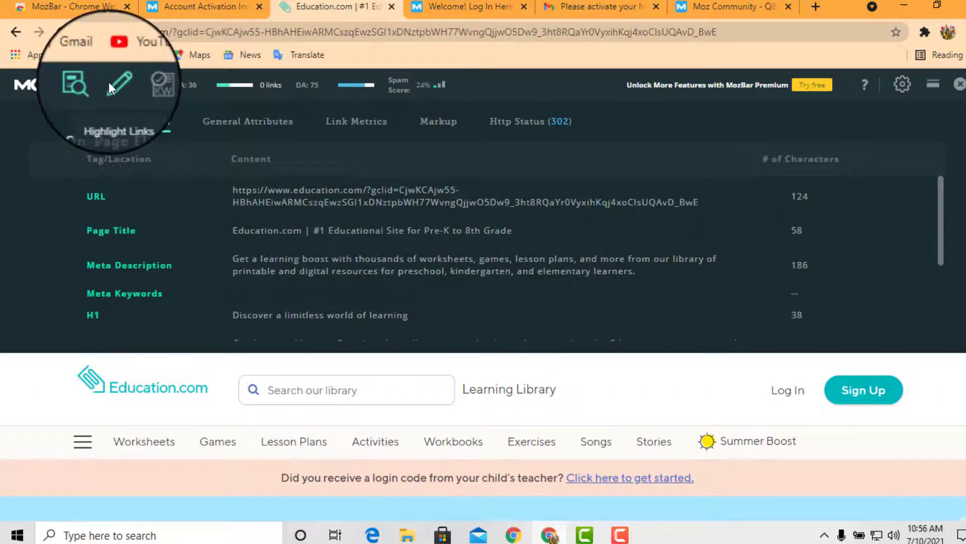
# Close the MozBar Page Analysis panel.
pyautogui.click(111, 88)
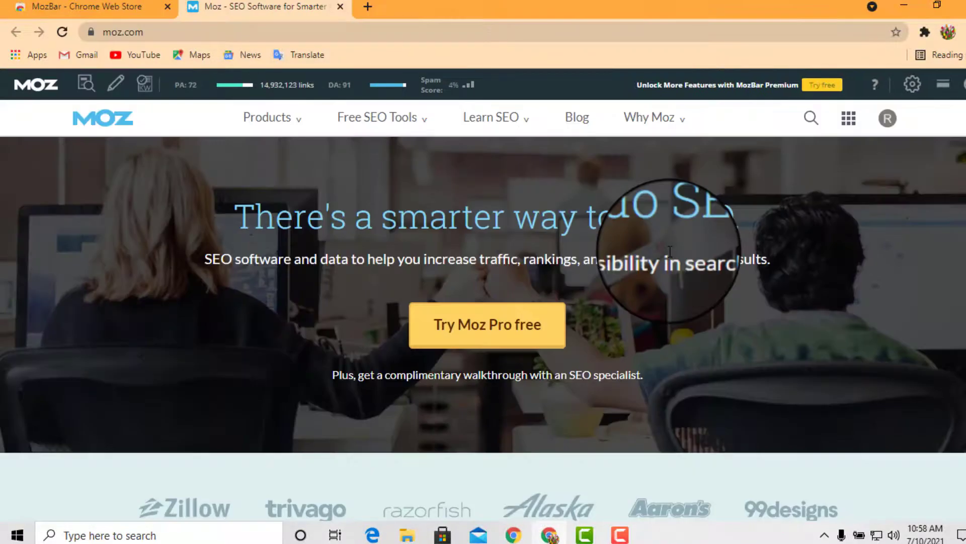